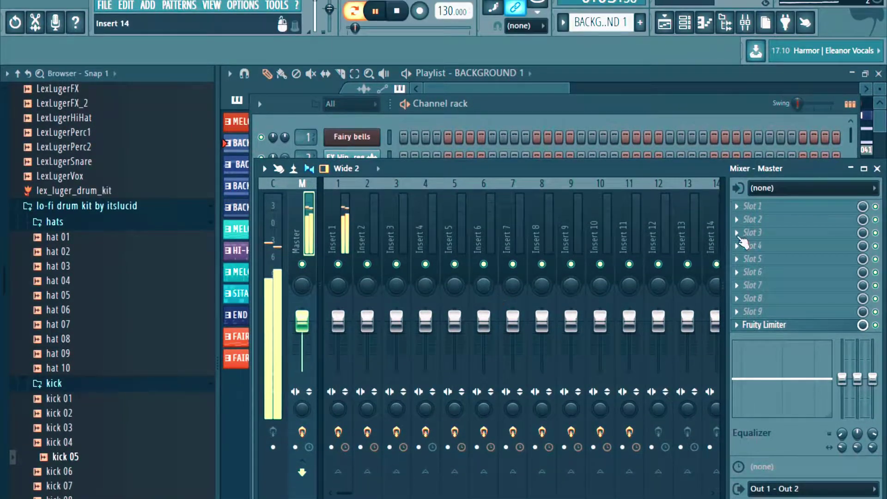
- Review the Toxic Biohazard notes of the BACKGROUND 1 pattern in the piano roll, and return to the playlist with playback stopped
left_click(877, 169)
left_click(430, 184)
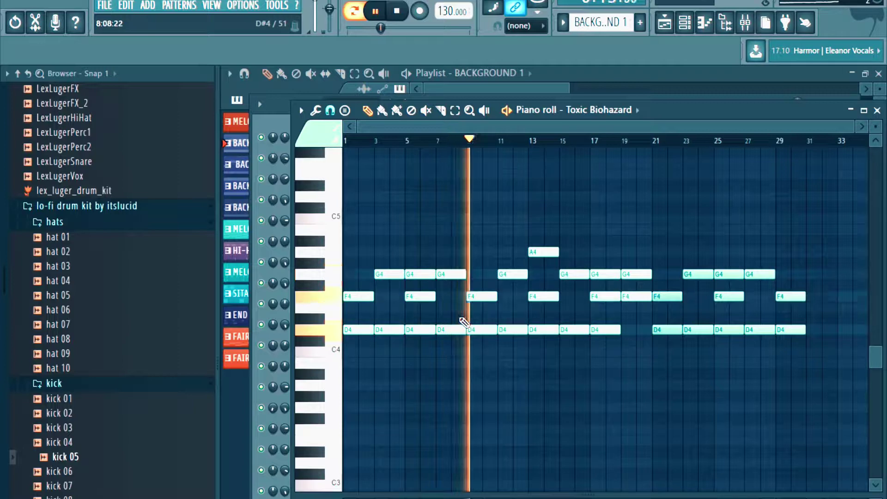
key("F6")
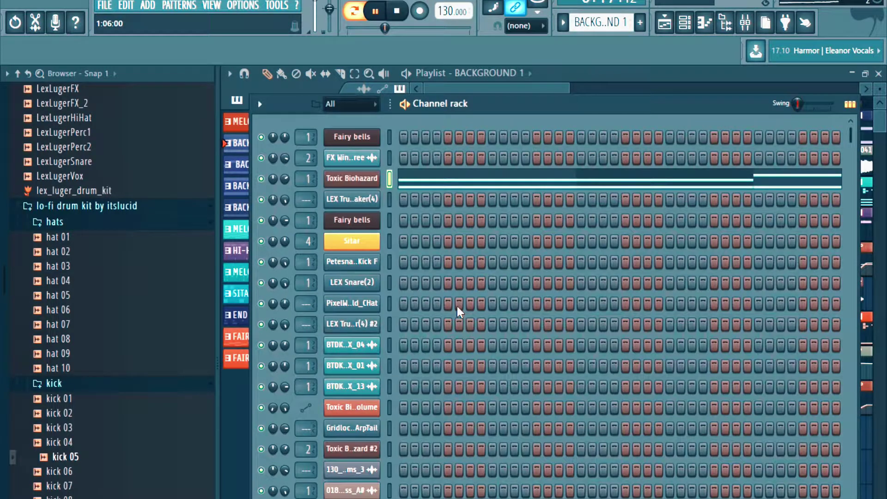
key("F6")
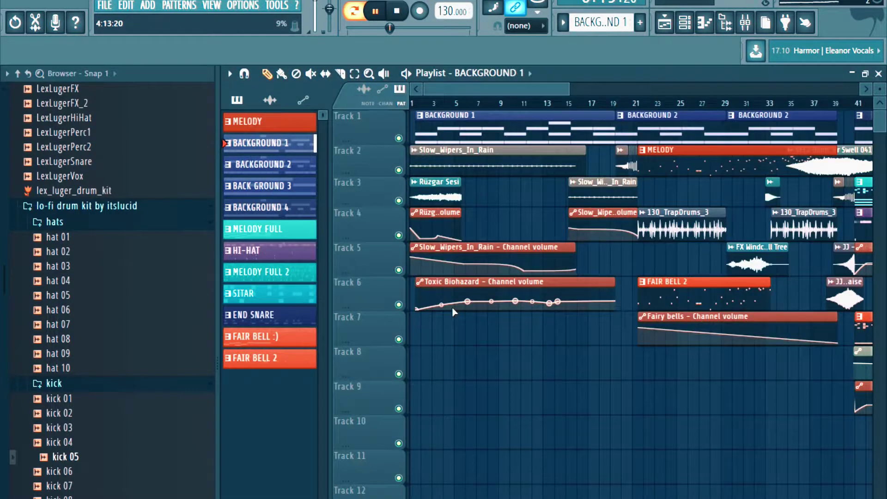
key("space")
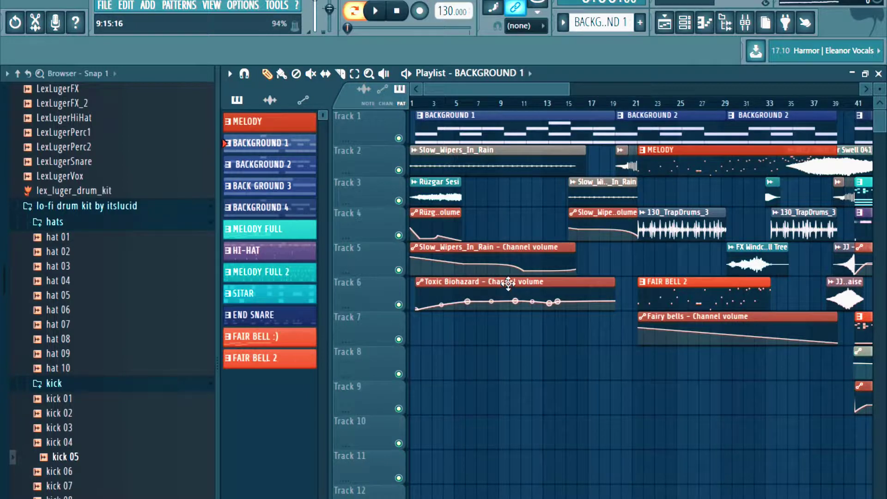
- Inspect the sample settings of the Slow_Wipers_In_Rain and Rüzgar Sesi audio clips at the start of the playlist
left_click(460, 169)
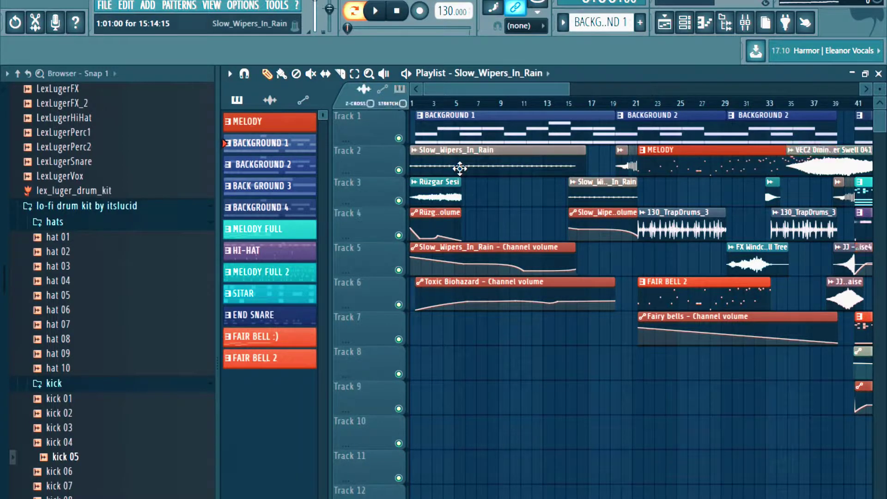
double_click(460, 168)
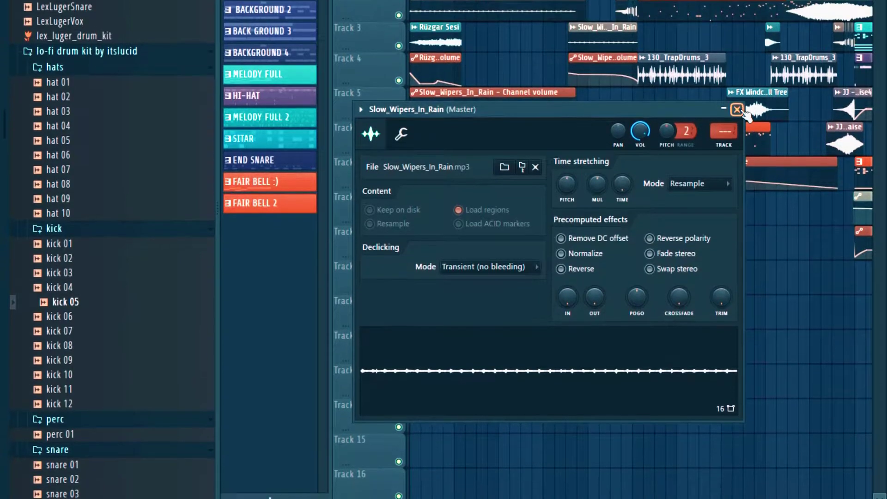
left_click(737, 122)
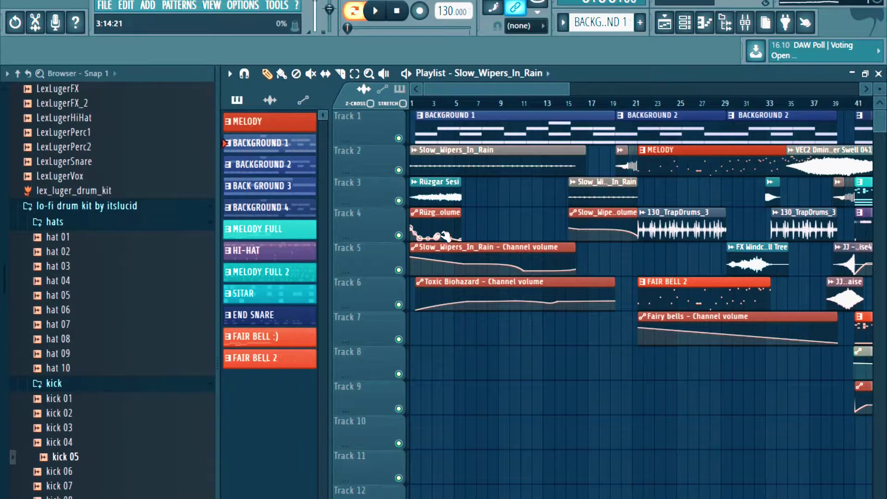
double_click(437, 180)
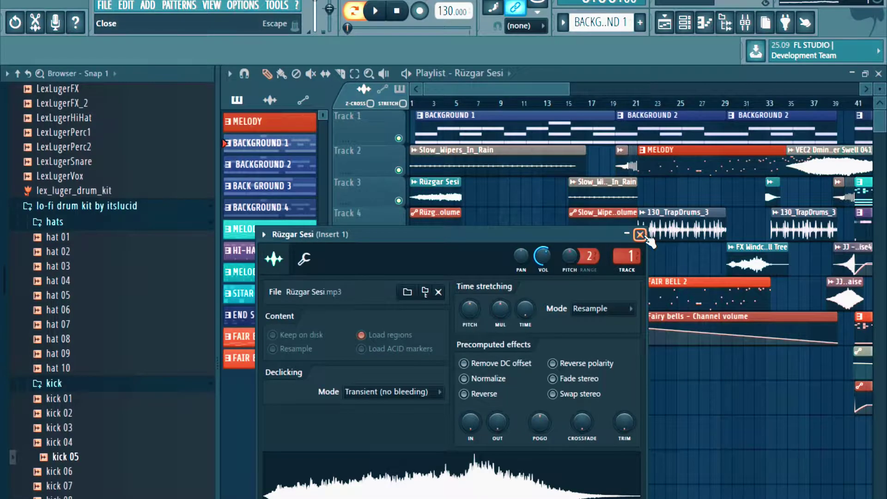
left_click(640, 235)
- Examine the Toxic Biohazard volume automation on Track 6 and the sample settings of the 018. Fusion Bass_A# clip on Track 2
scroll(449, 239, "up", 5)
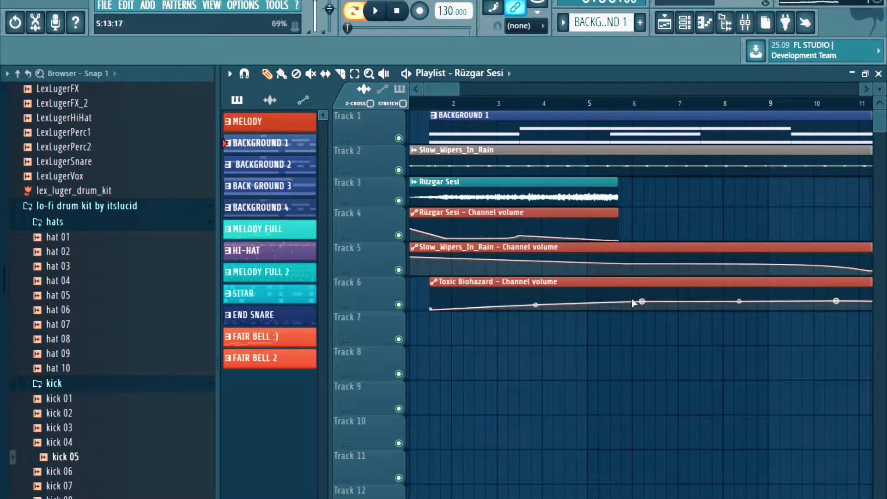
scroll(712, 311, "down", 5)
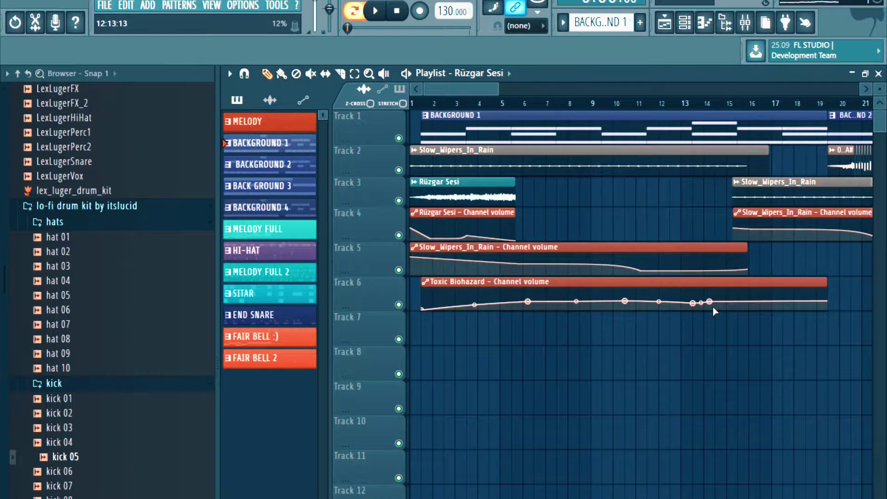
scroll(785, 263, "up", 5)
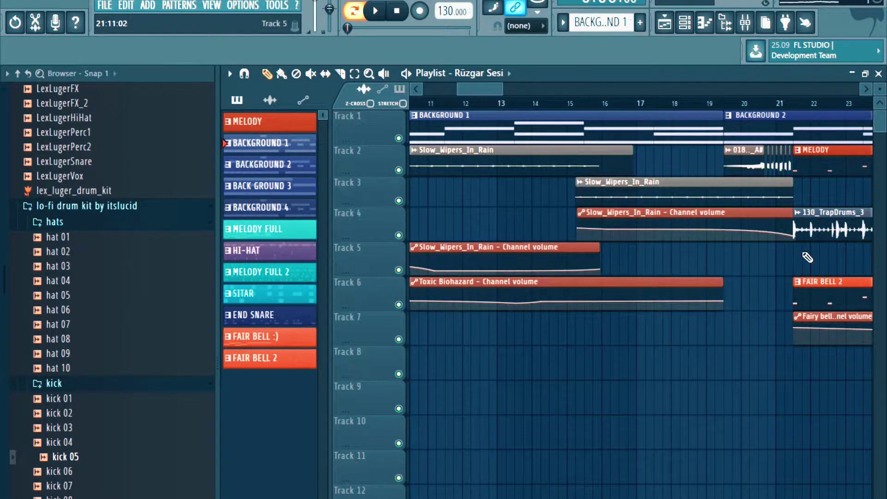
scroll(827, 250, "up", 2)
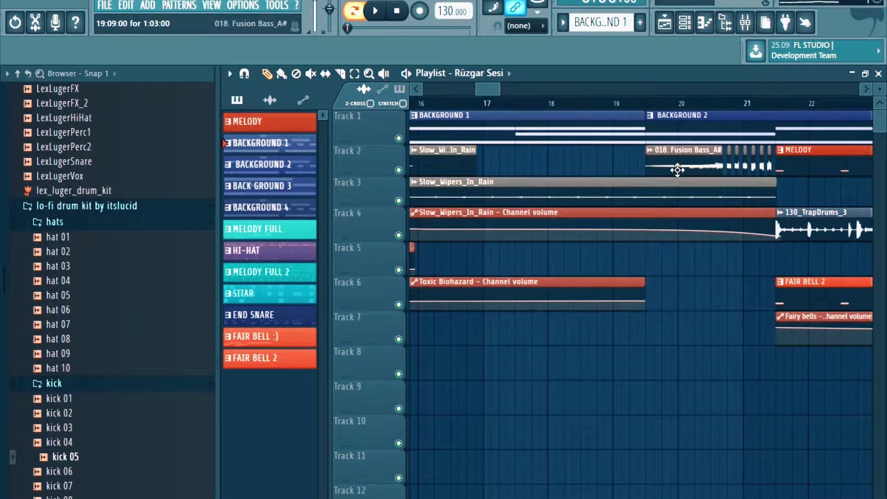
double_click(678, 170)
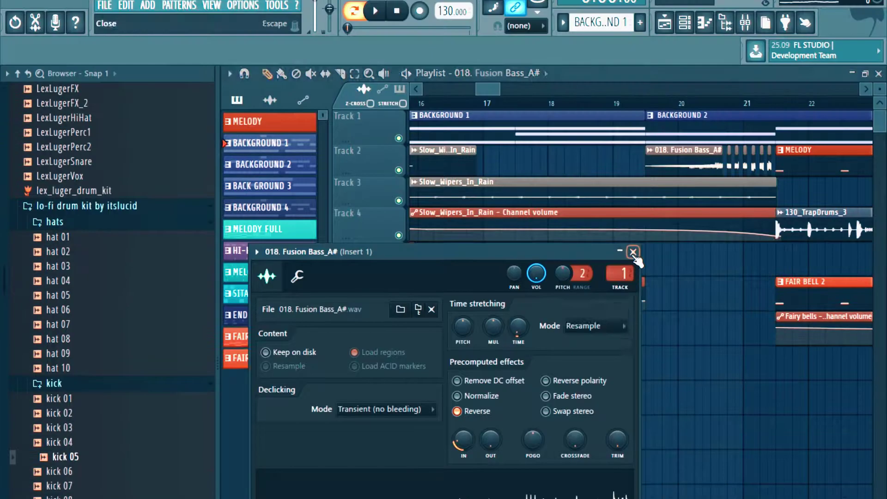
left_click(633, 126)
- Play the song from the start of the first BACKGROUND 2 clip through the chopped Fusion Bass section, and stop playback
scroll(760, 179, "up", 4)
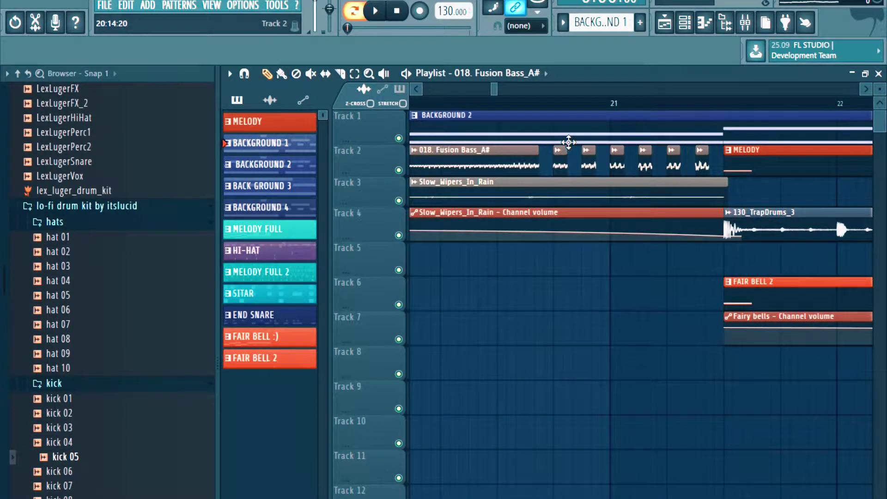
scroll(515, 178, "down", 2)
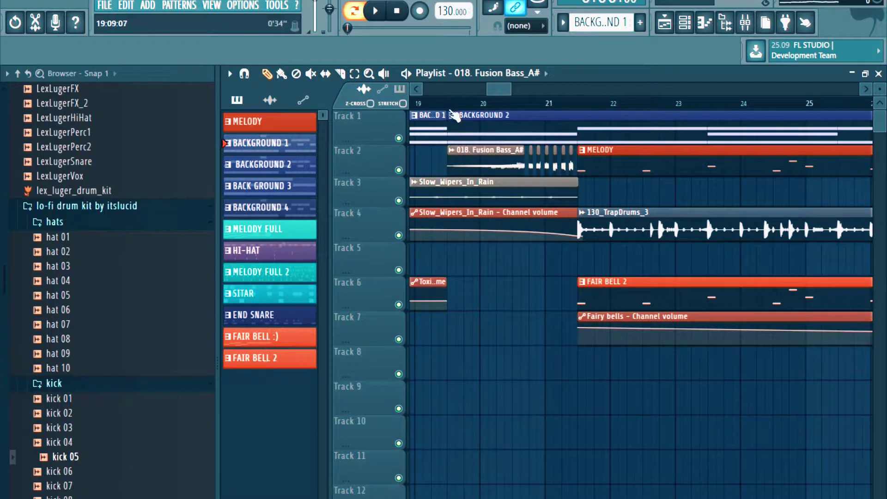
left_click_drag(447, 104, 455, 115)
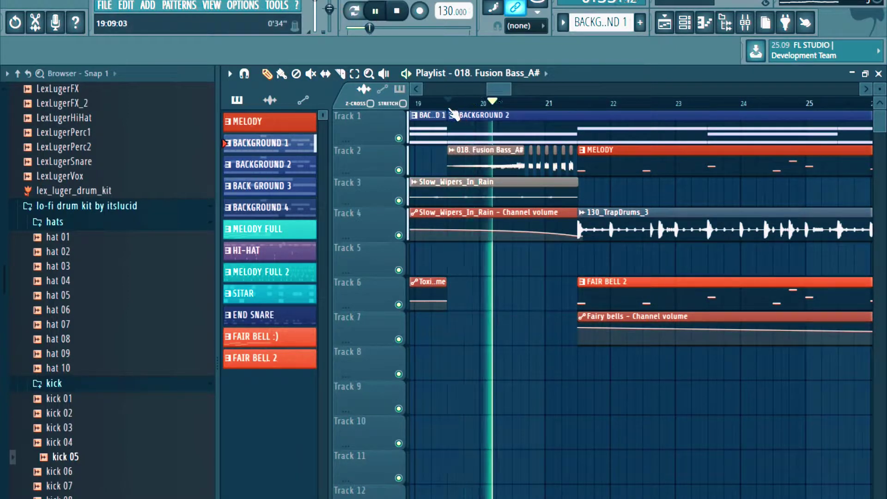
scroll(541, 226, "up", 3)
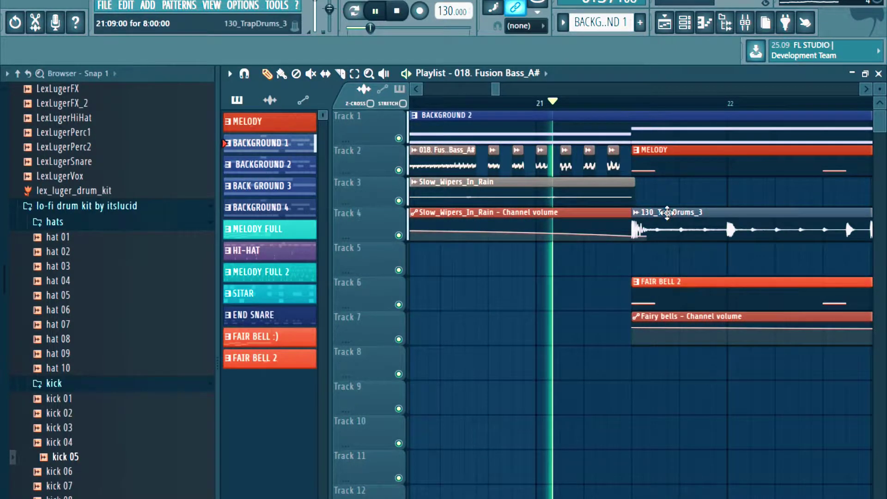
key("space")
- Select the BACKGROUND 2 pattern in the playlist and show its channels in the channel rack
scroll(523, 192, "down", 5)
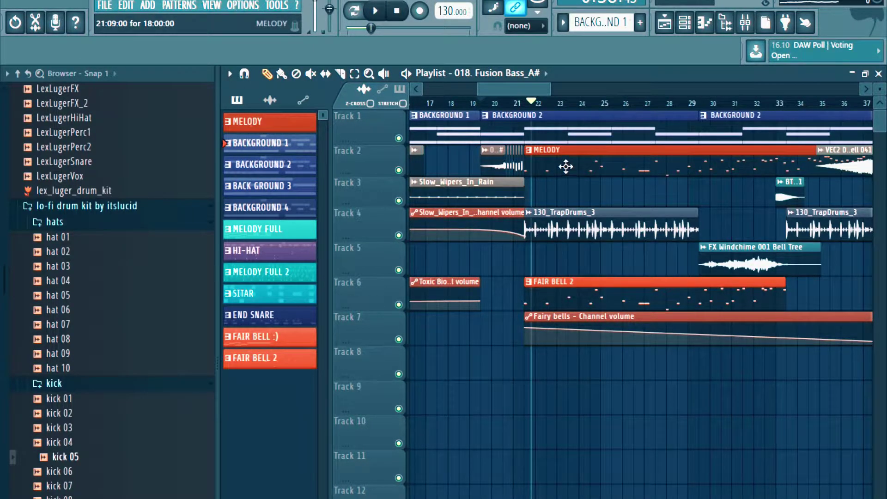
left_click(566, 119)
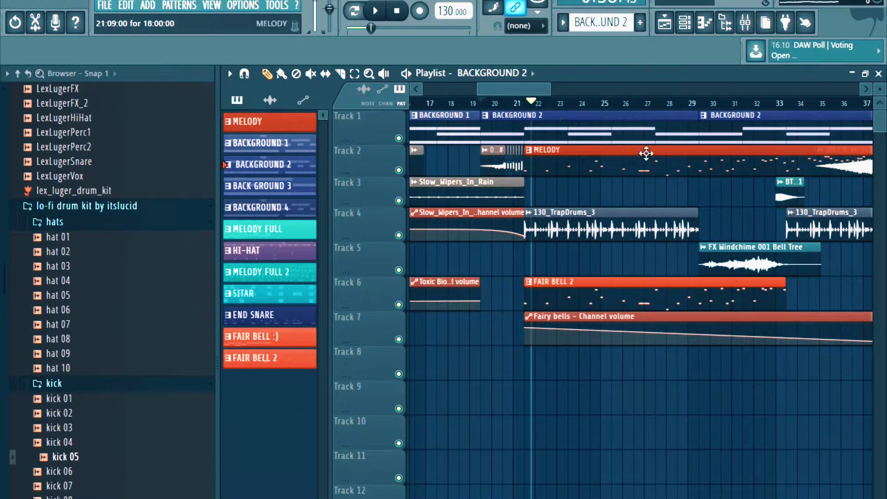
left_click(743, 25)
left_click(743, 25)
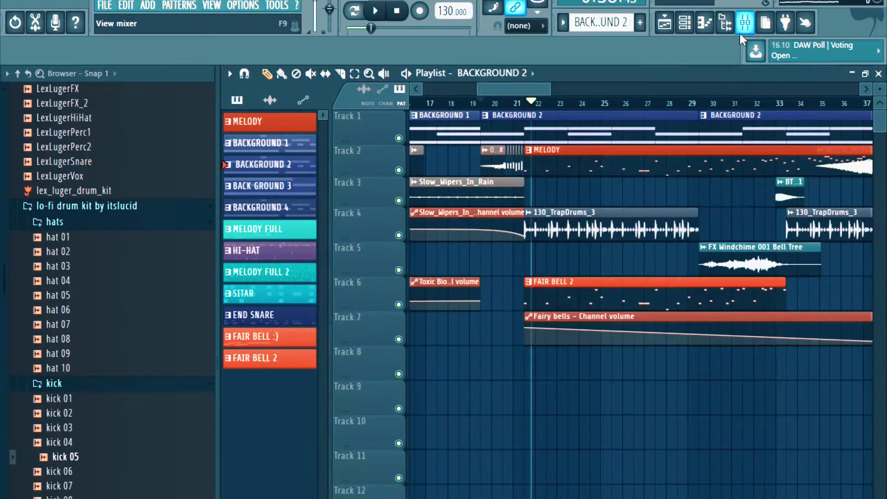
left_click(685, 24)
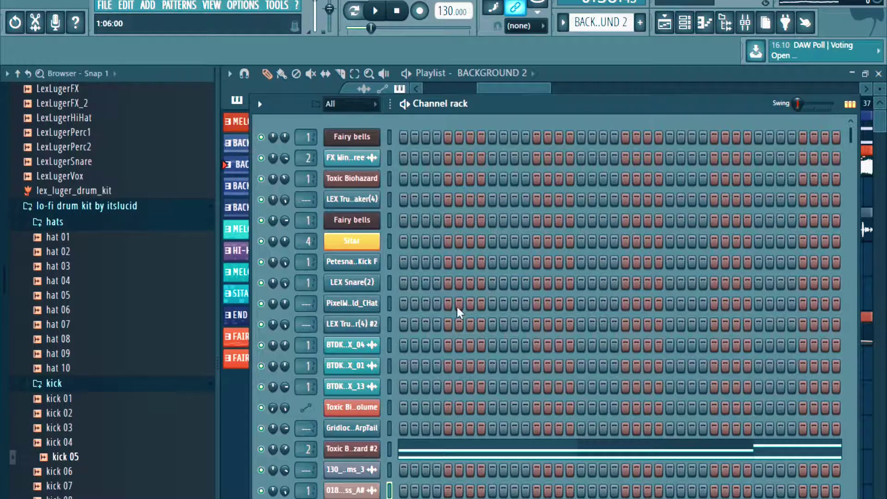
- Inspect the Maximus and Fruity parametric EQ 2 effects on mixer Insert 1, and return to the playlist
left_click(745, 24)
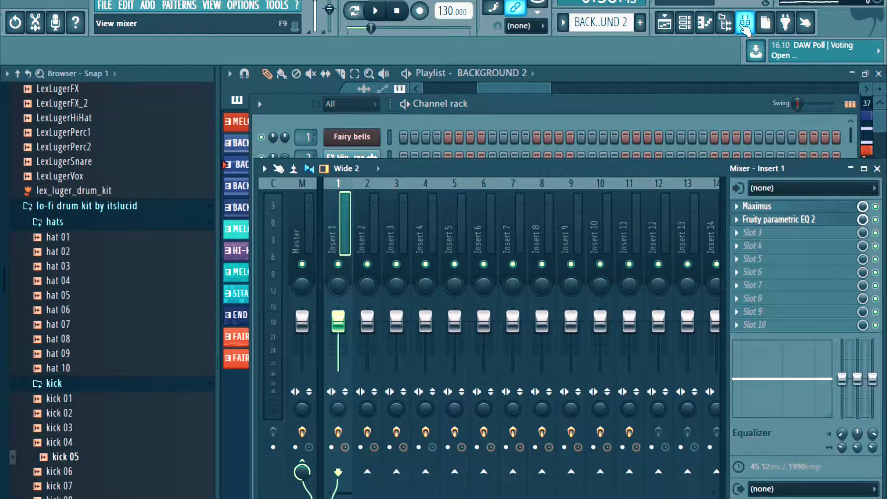
left_click(762, 206)
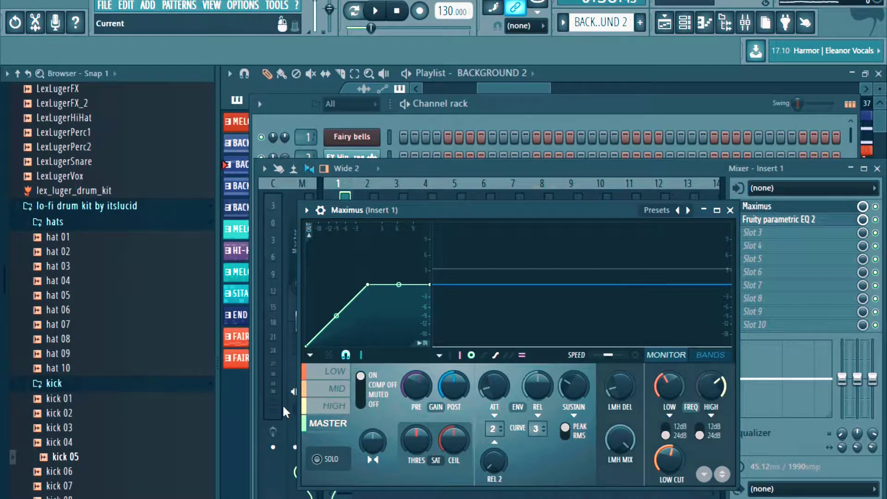
left_click(730, 209)
left_click(760, 221)
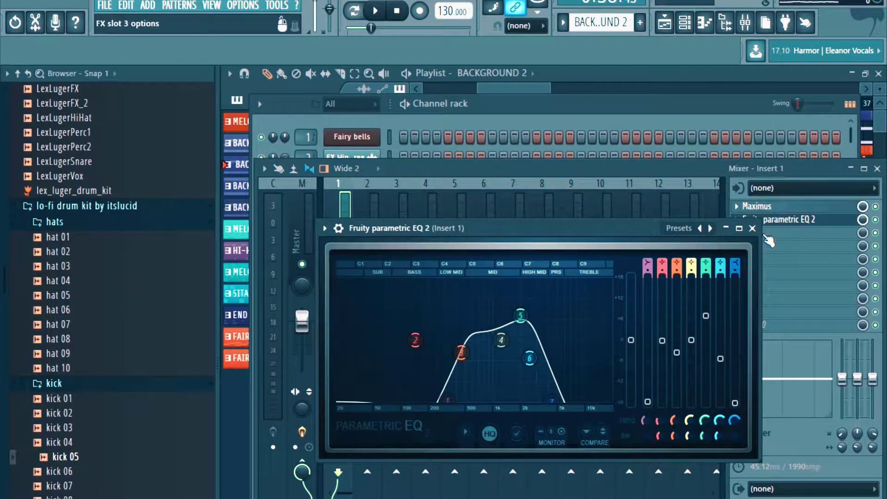
left_click(752, 227)
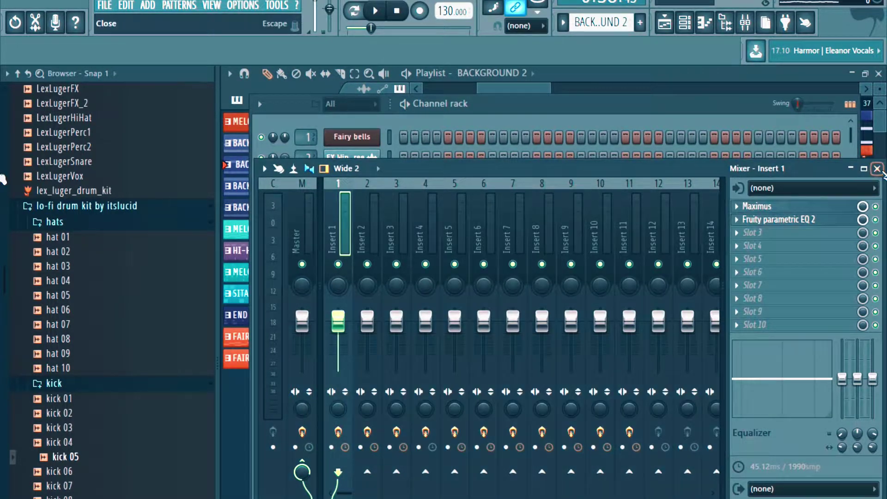
left_click(877, 169)
left_click(510, 72)
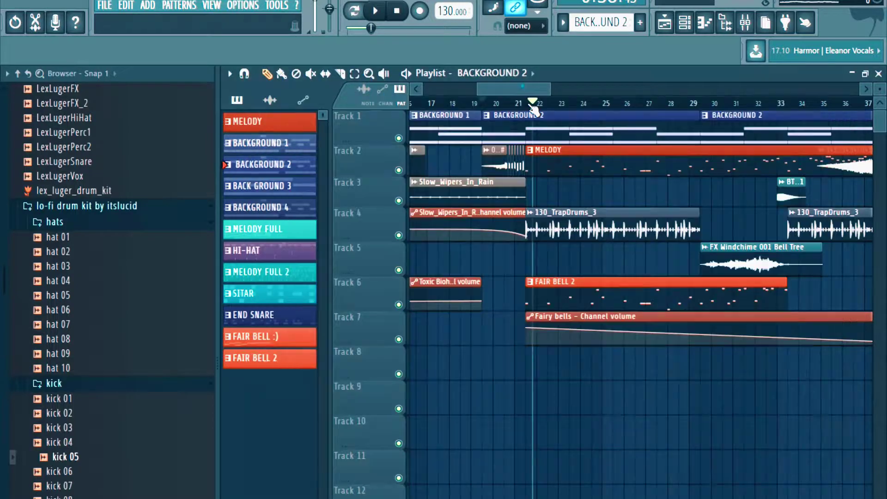
- Open the Fairy bells notes of the MELODY pattern in the piano roll and play them in pattern mode
double_click(536, 157)
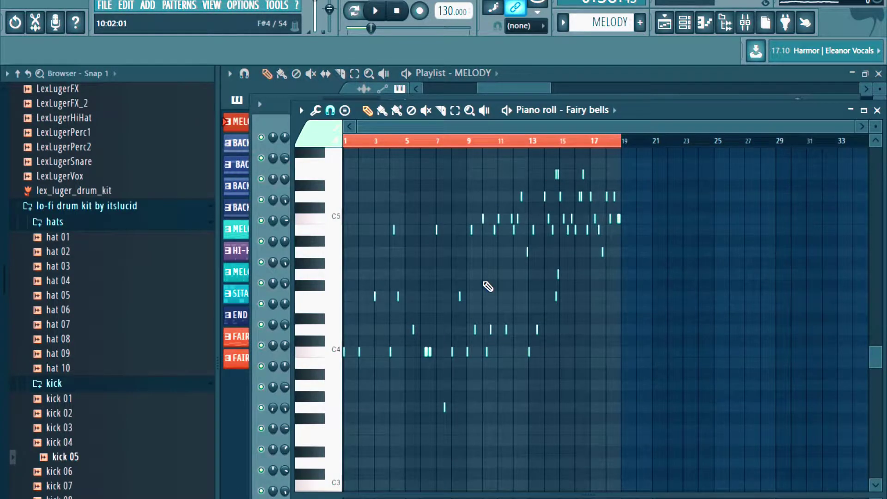
left_click(354, 10)
scroll(489, 174, "up", 2)
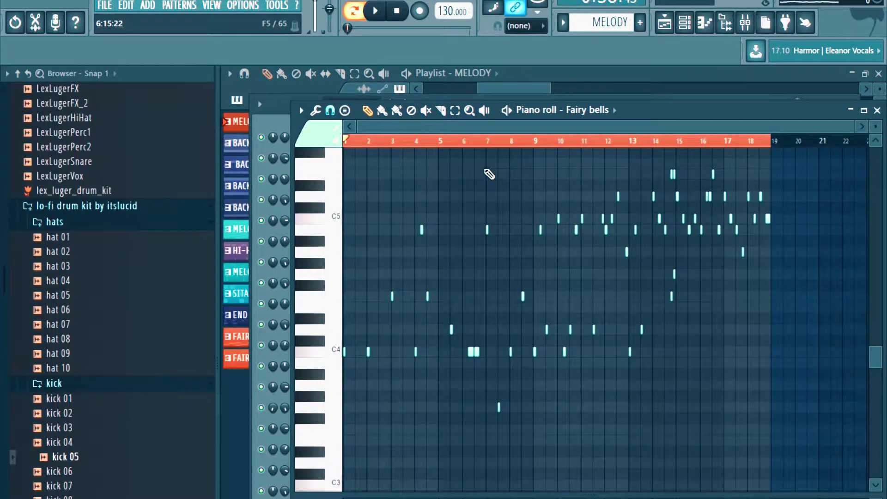
key("space")
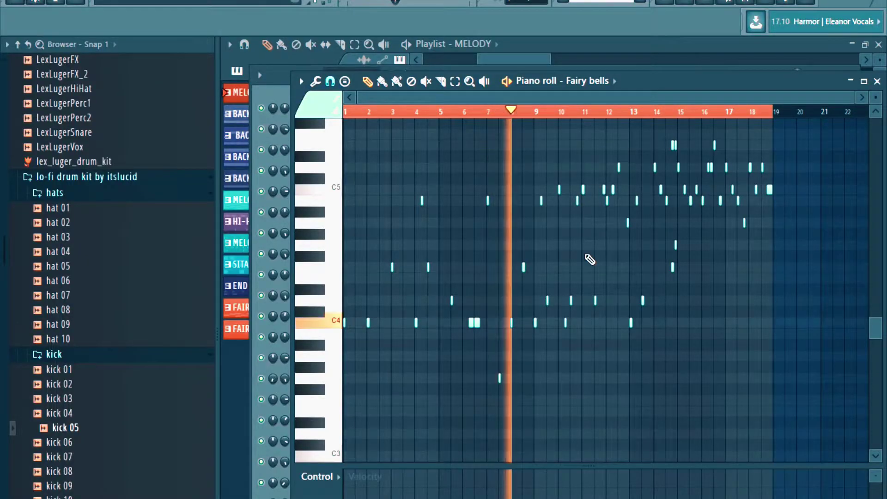
- Follow the Fairy bells notes up close through to the end of the MELODY pattern, and return to the playlist
scroll(590, 258, "up", 5, "ctrl")
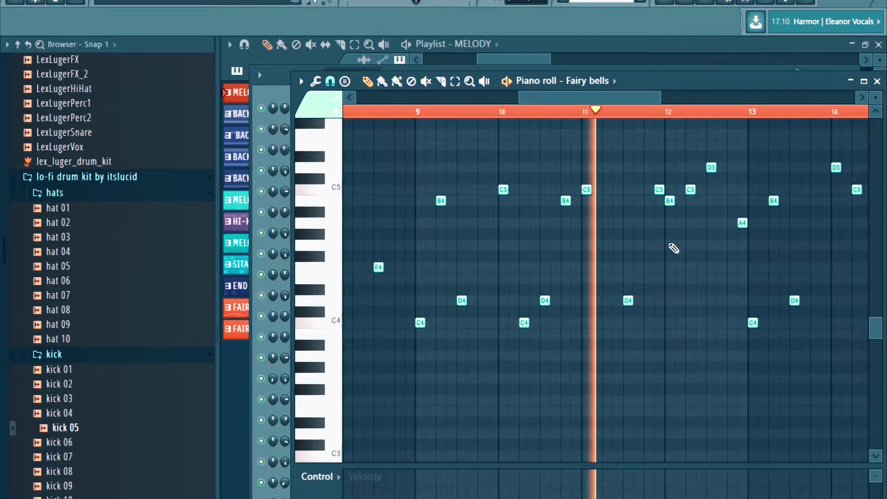
left_click(714, 97)
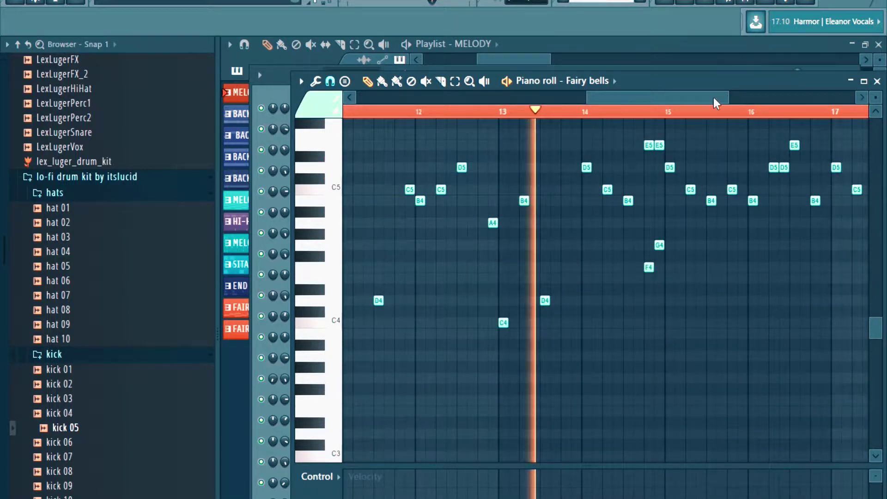
left_click_drag(729, 97, 863, 97)
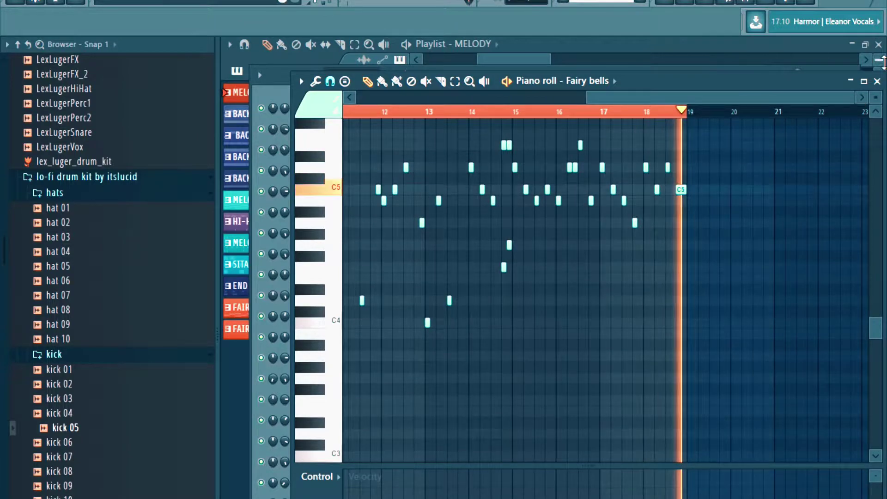
key("F7")
key("F6")
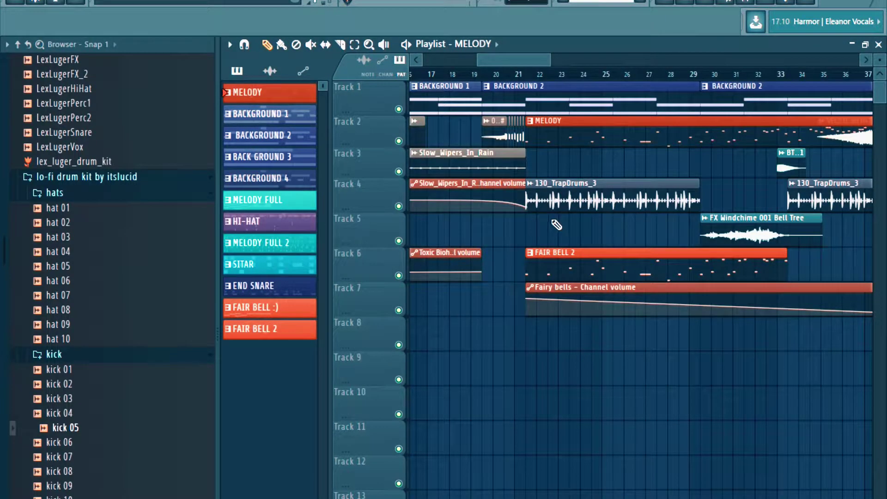
- Inspect the sample settings of the first 130_TrapDrums_3 clip on Track 4
left_click(574, 199)
double_click(574, 199)
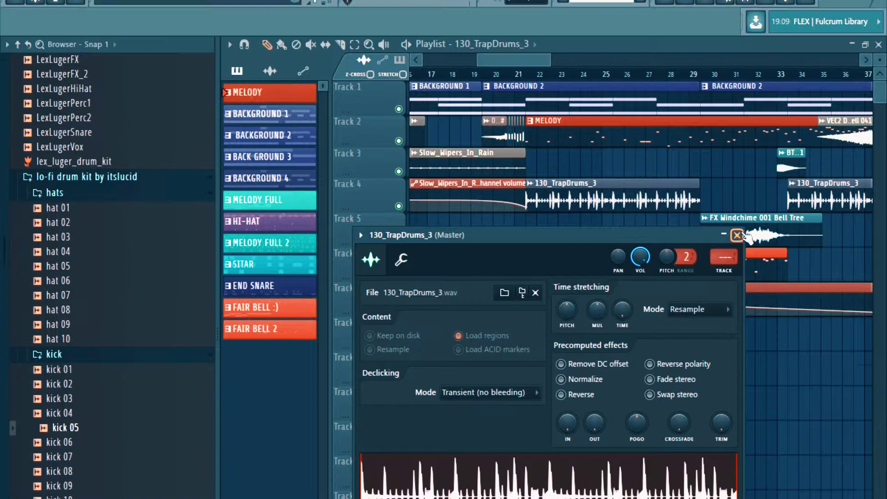
left_click(738, 145)
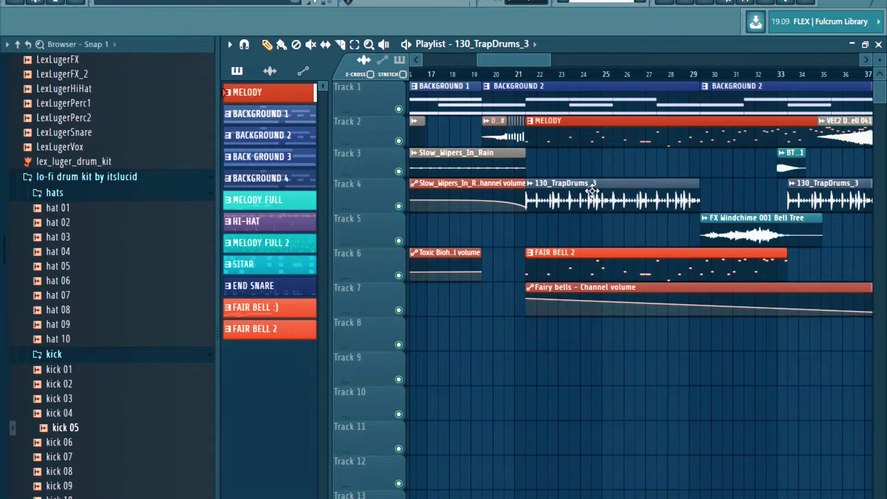
- Inspect the sample settings of the FX Windchime 001 Bell Tree clip on Track 5
scroll(591, 199, "down", 3)
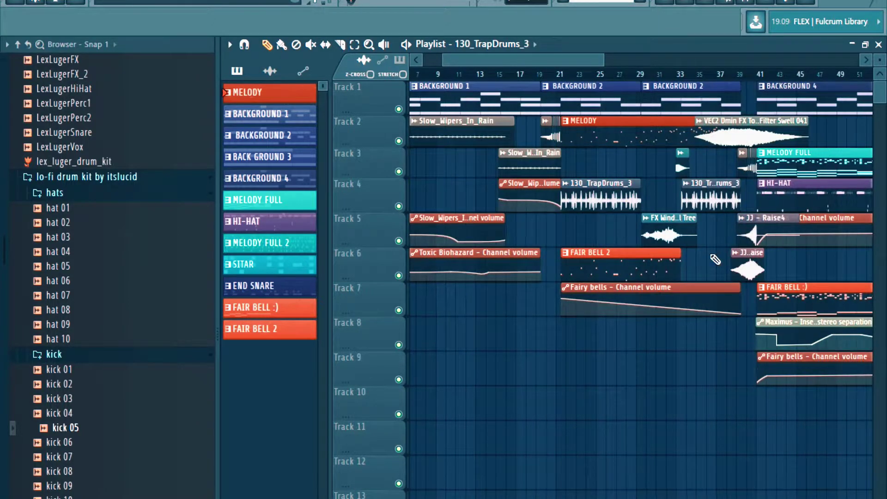
left_click(668, 236)
double_click(669, 236)
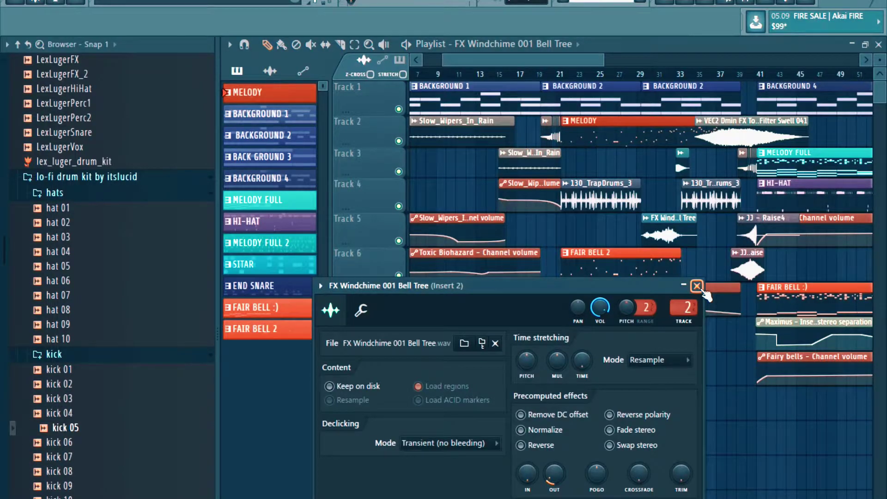
left_click(697, 286)
- Open the Fairy bells notes of the FAIR BELL 2 pattern in the piano roll, play them briefly, and close the piano roll
scroll(697, 359, "up", 3)
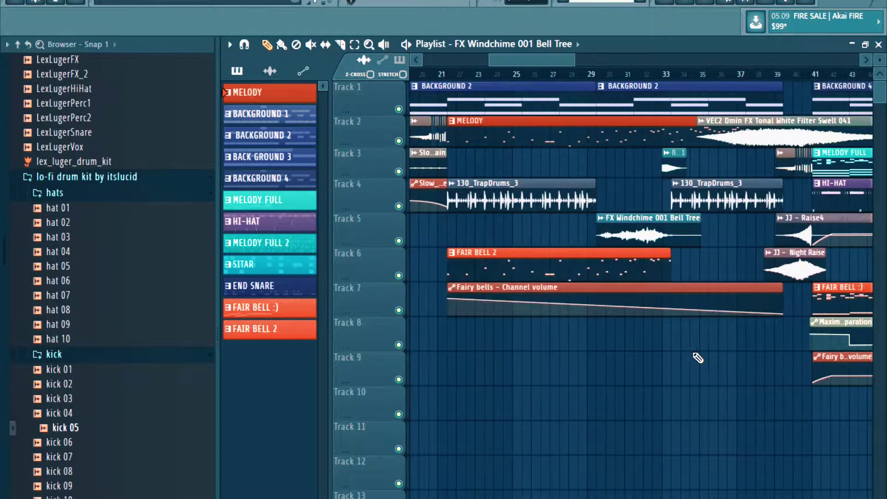
scroll(698, 359, "up", 1)
left_click(596, 261)
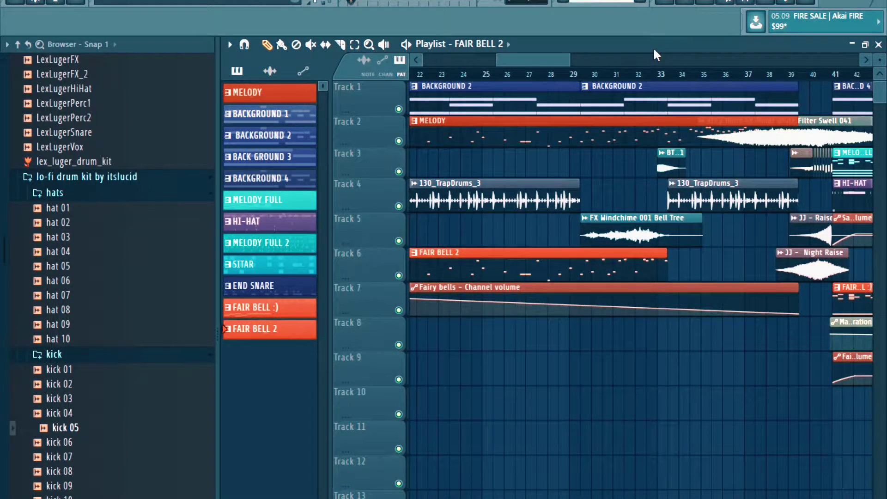
key("F6")
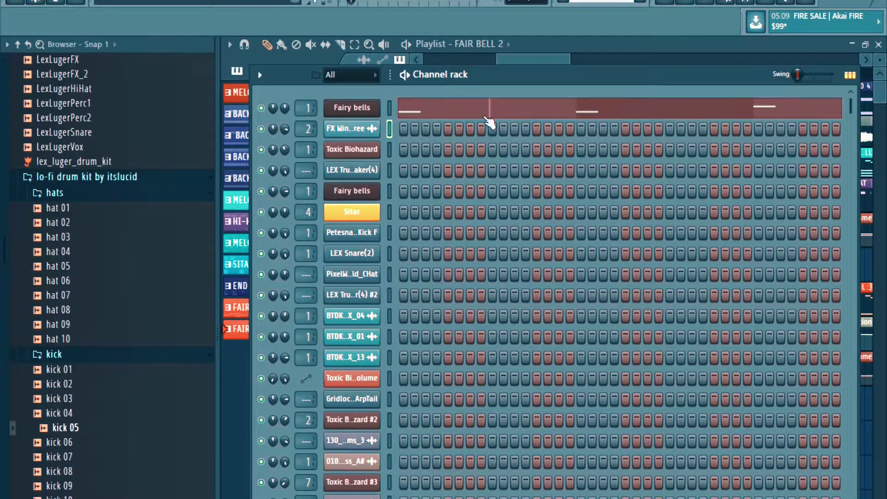
left_click(483, 111)
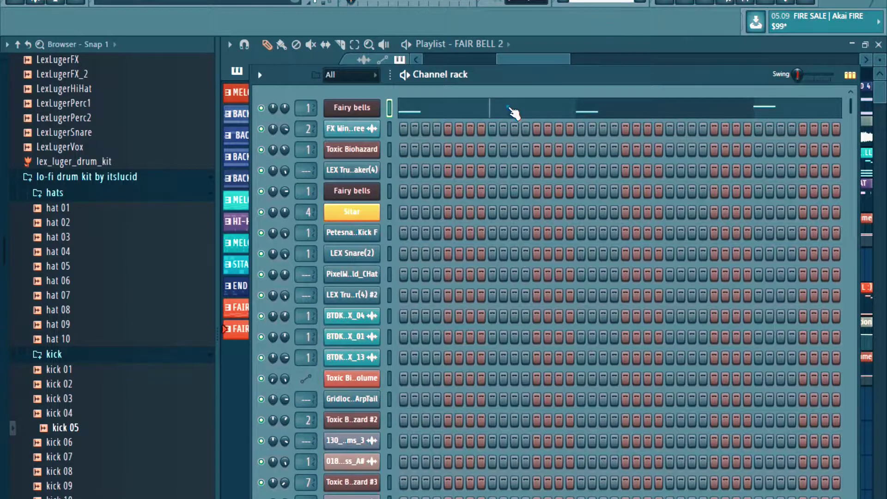
left_click(513, 112)
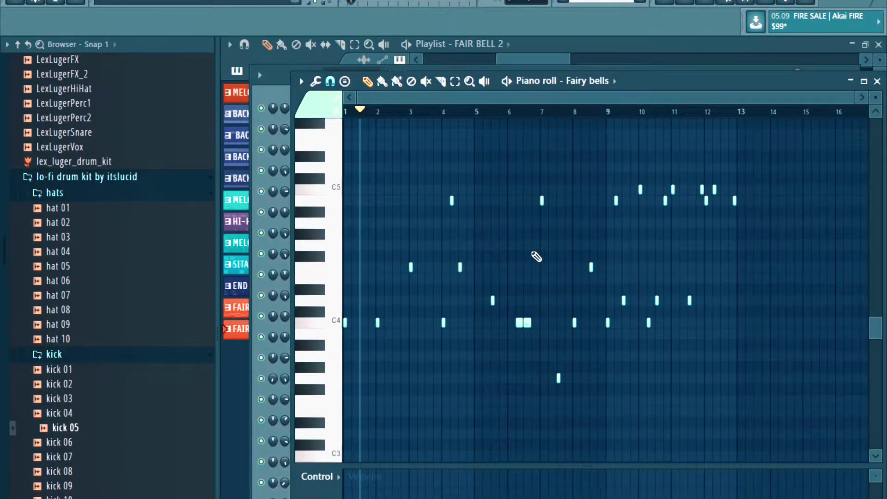
key("space")
key("space")
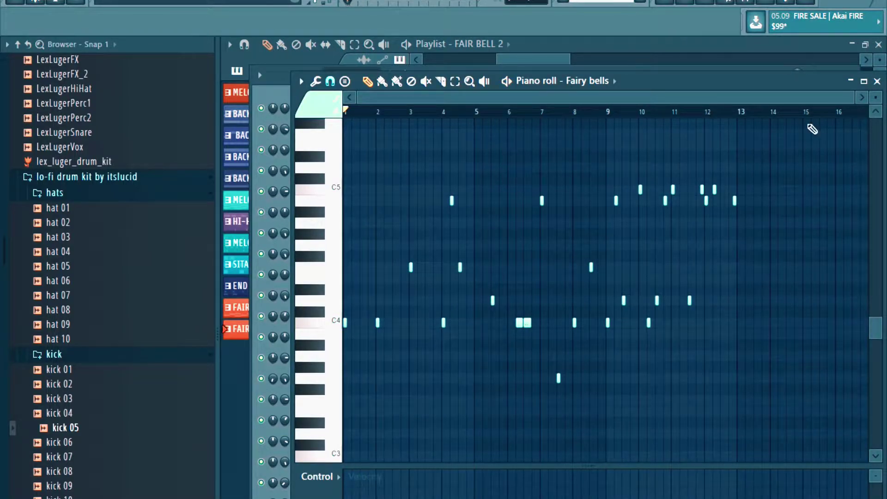
left_click(877, 81)
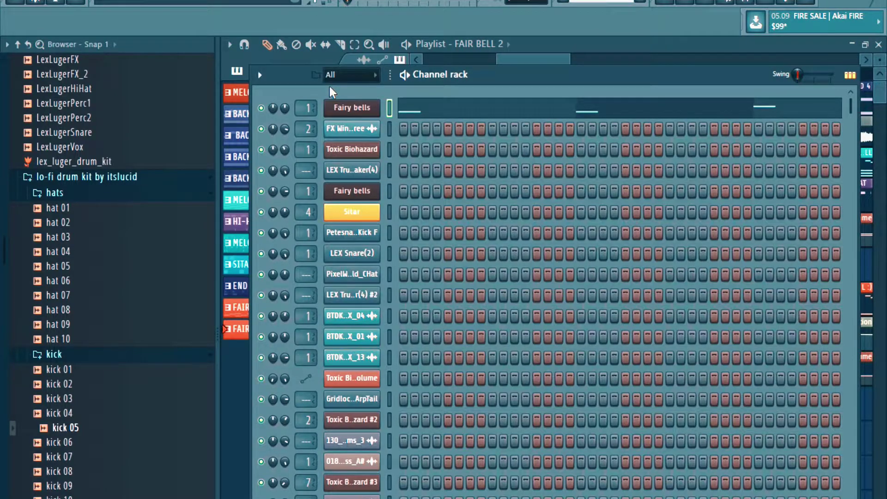
- Examine Maximus and its preset list on mixer Insert 1, leave the preset as it is, and return to the playlist
left_click(745, 2)
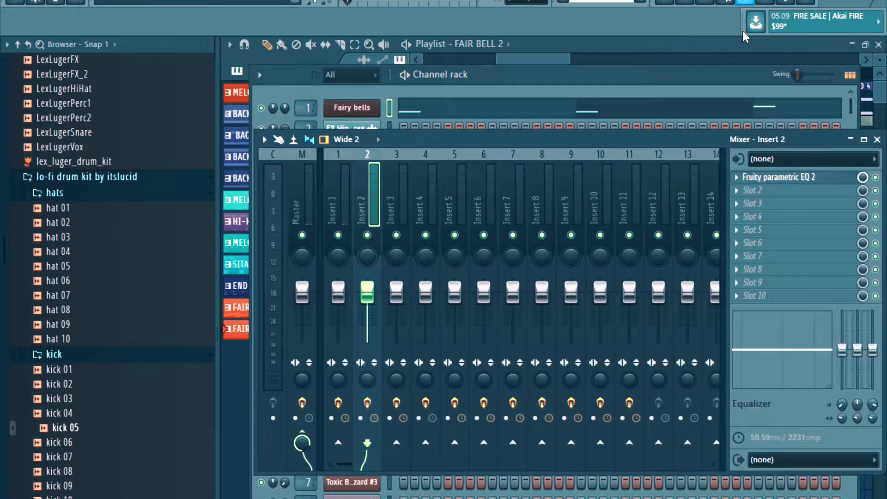
left_click(342, 215)
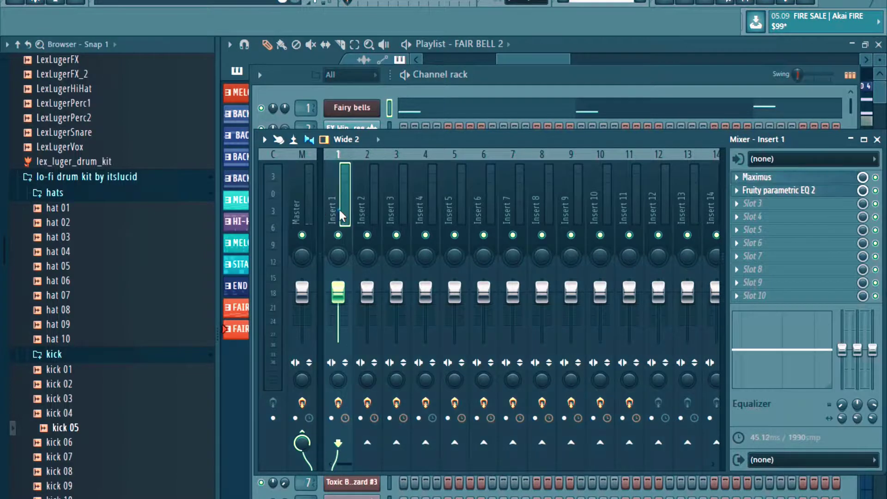
left_click(760, 177)
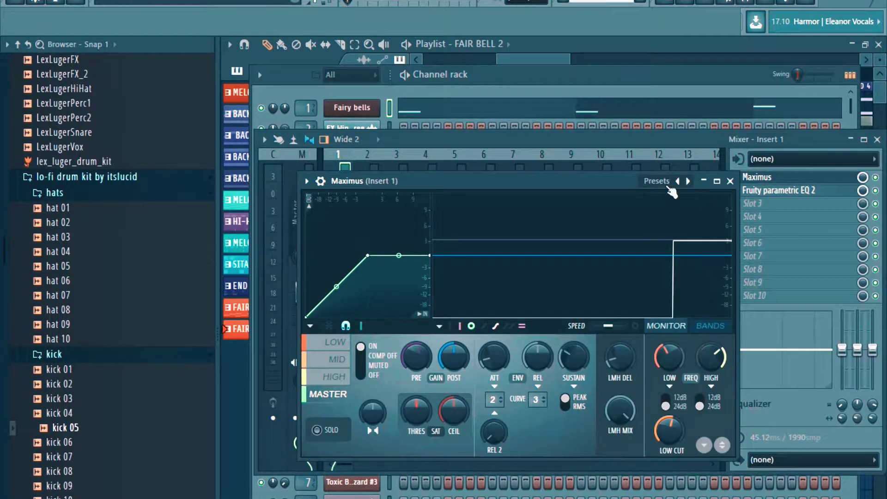
left_click(669, 187)
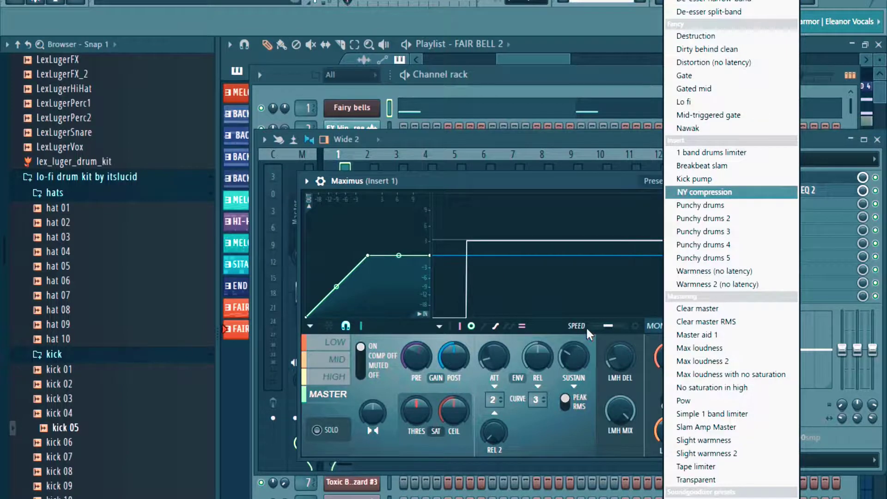
key("Escape")
key("Escape")
key("F9")
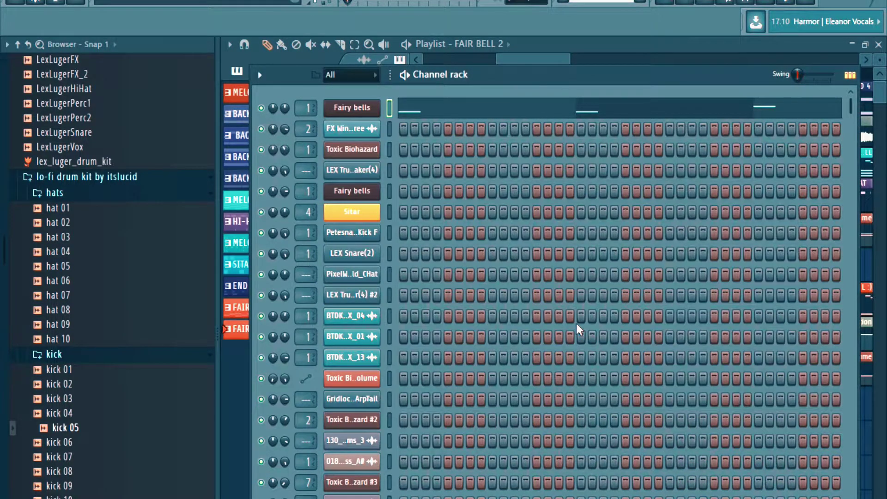
key("F6")
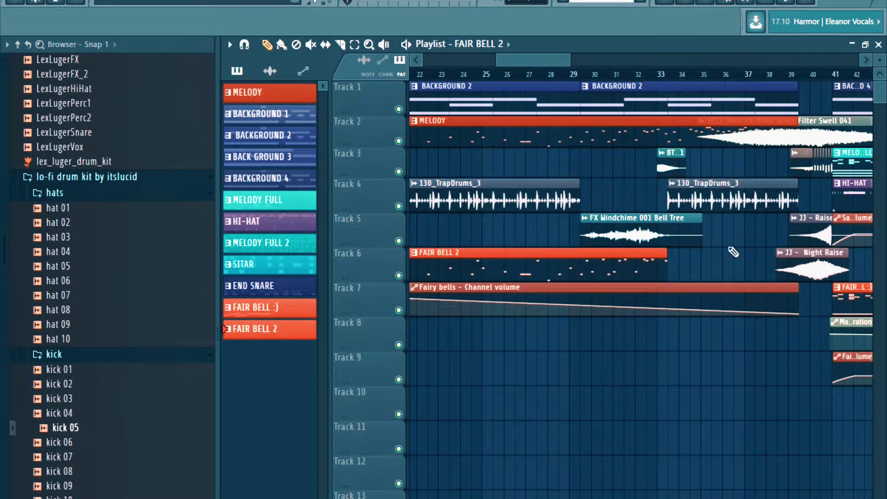
- Open the Sakura notes of the MELODY FULL pattern in the piano roll, play them, and return to the playlist
scroll(678, 263, "down", 4)
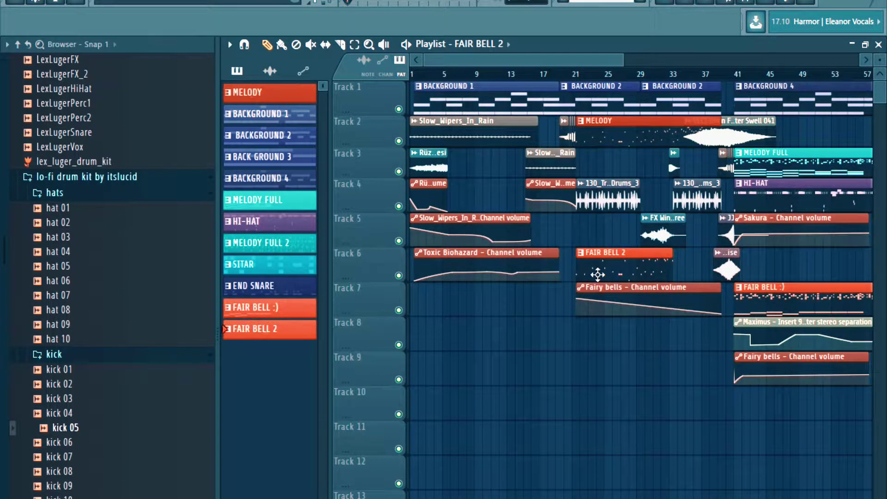
scroll(673, 277, "up", 4)
scroll(704, 275, "up", 4)
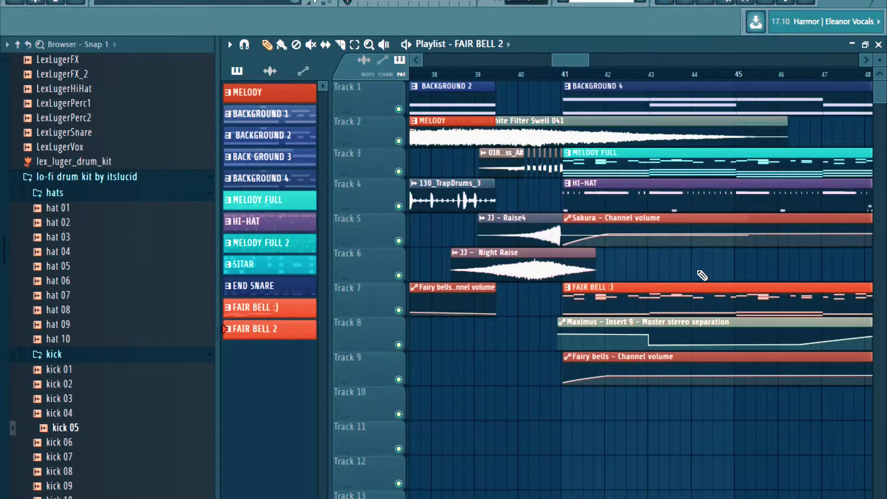
double_click(595, 160)
key("space")
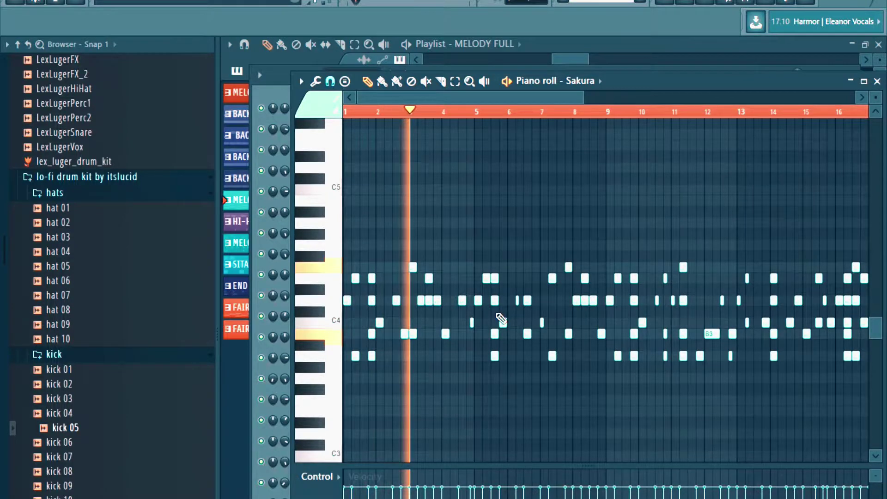
scroll(500, 317, "up", 3)
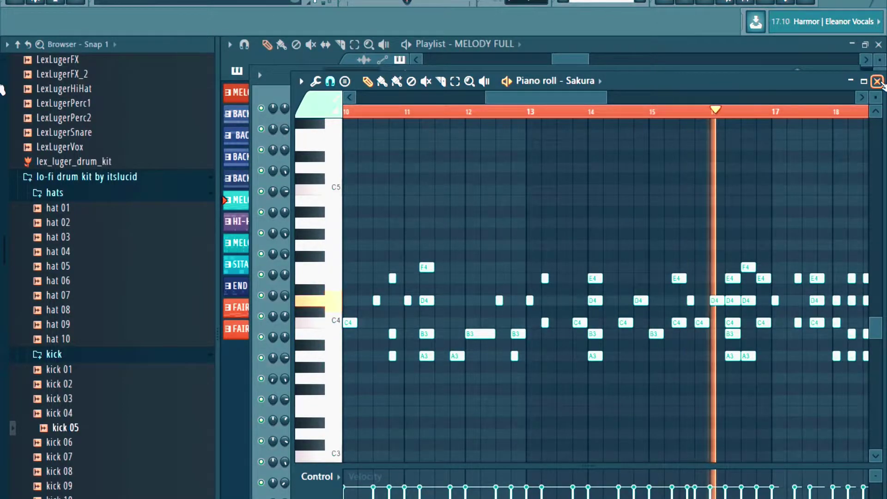
left_click(877, 80)
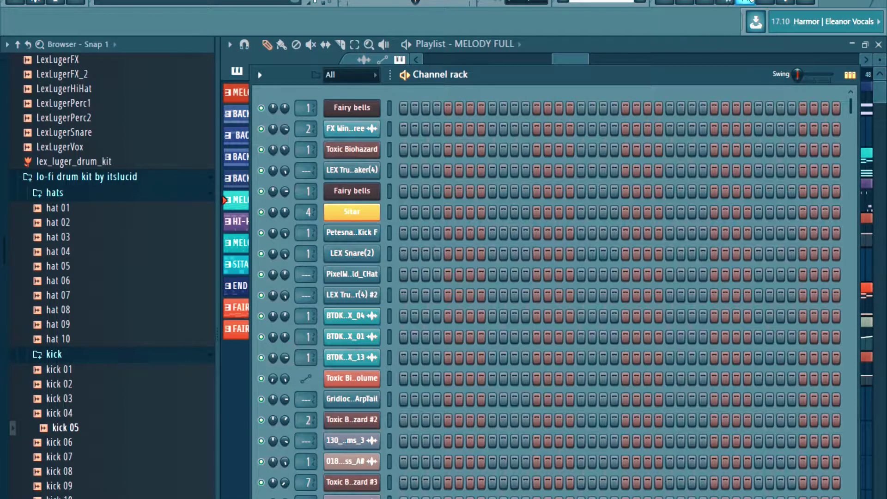
left_click(668, 45)
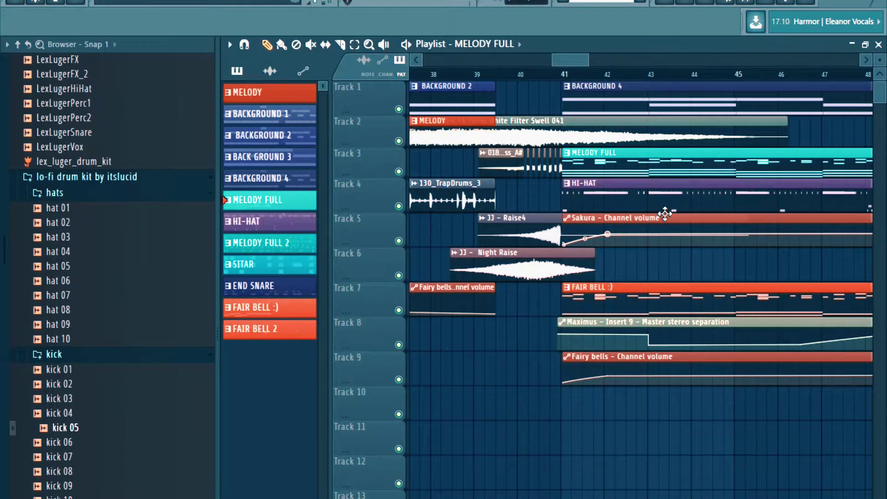
- Open the PixelWorld_CHat notes of the HI-HAT pattern in the piano roll and follow them closely during playback
double_click(609, 203)
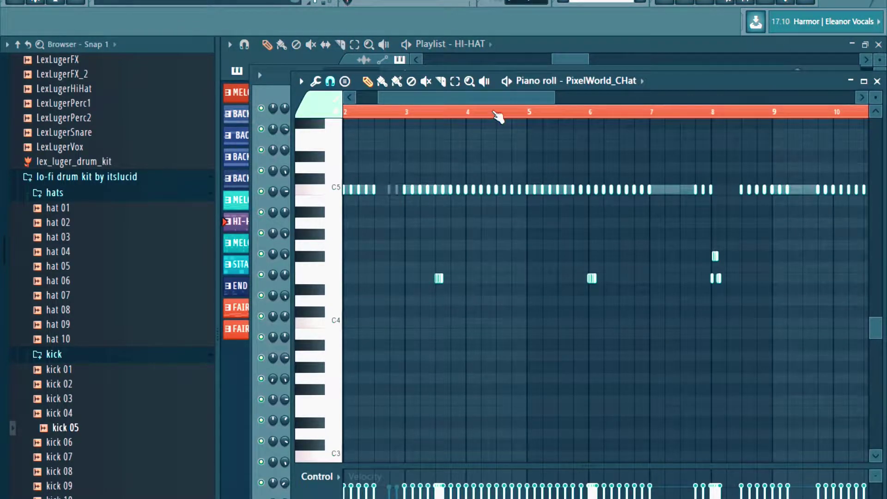
scroll(498, 113, "down", 3)
key("space")
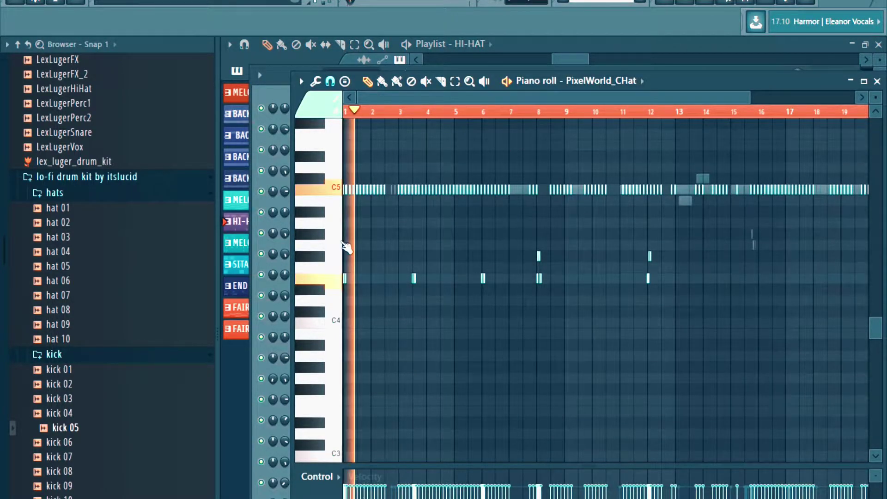
scroll(388, 222, "up", 4)
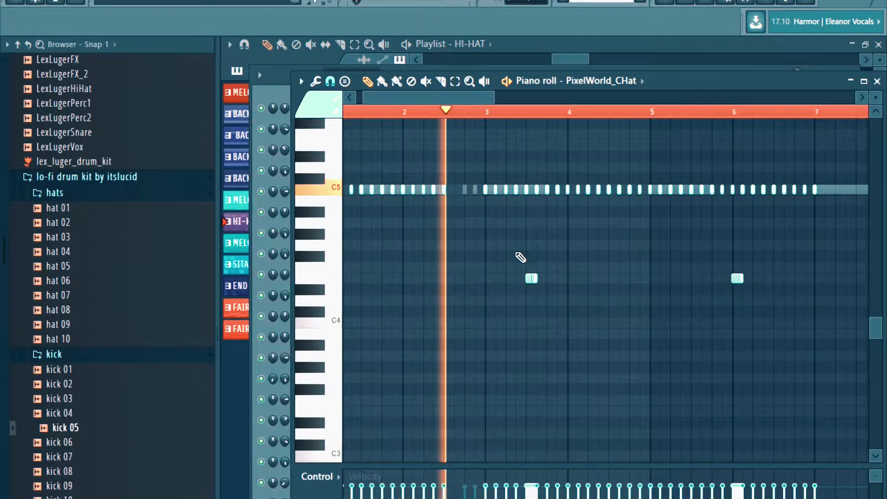
scroll(536, 265, "up", 1)
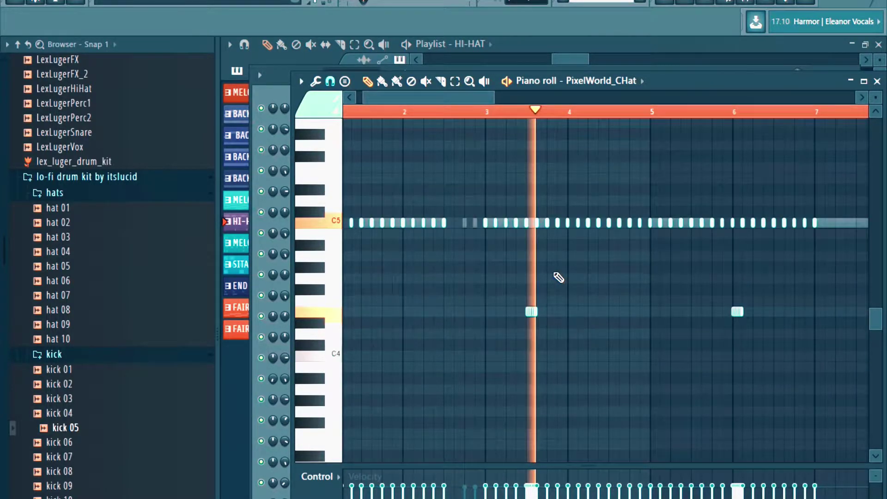
- View the HI-HAT pattern's LEX Trunk Shaker(4) #2, Snare Drum 025 Trapaholic and Chant Breath 007 notes in turn, and close the piano roll
left_click(636, 81)
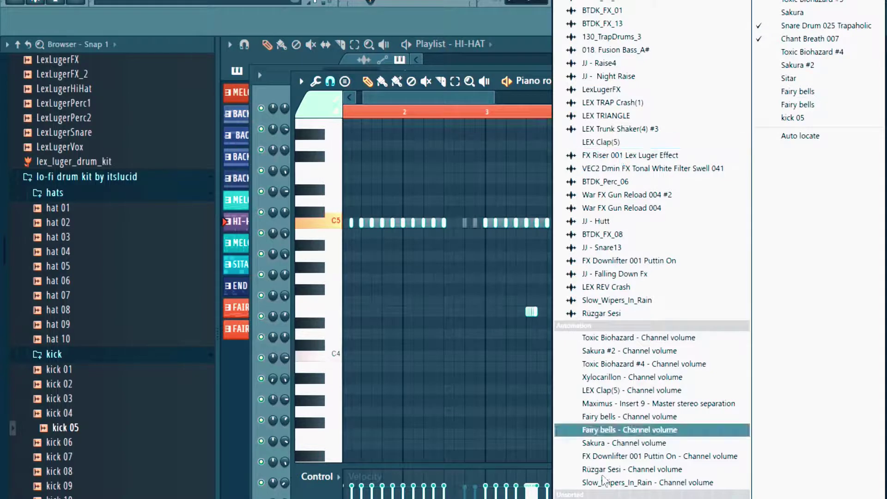
left_click(620, 129)
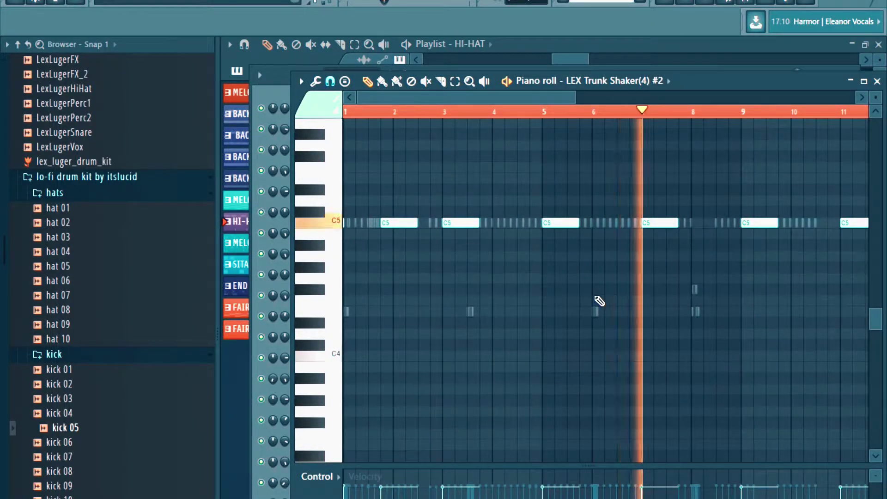
left_click(619, 82)
left_click(816, 27)
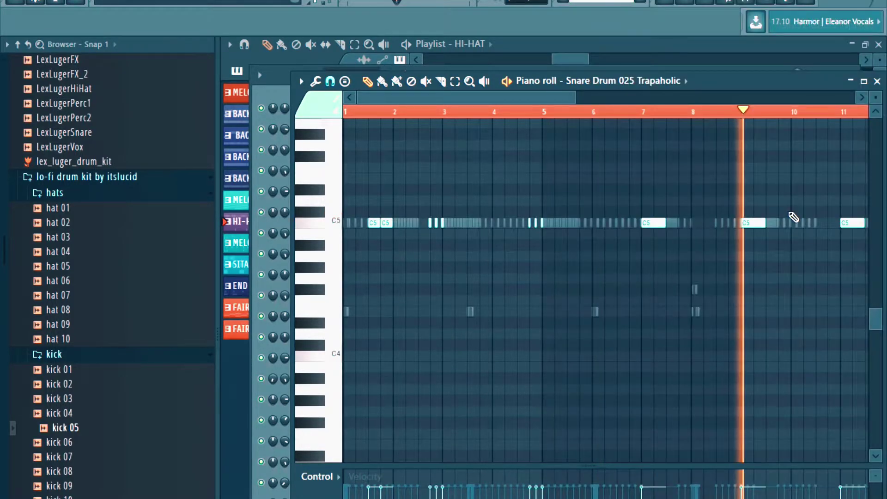
left_click(571, 81)
left_click(810, 38)
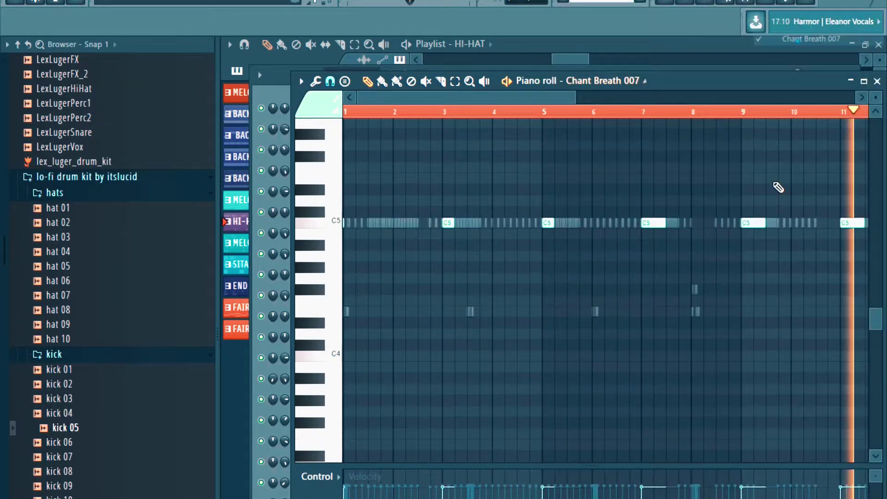
left_click(877, 81)
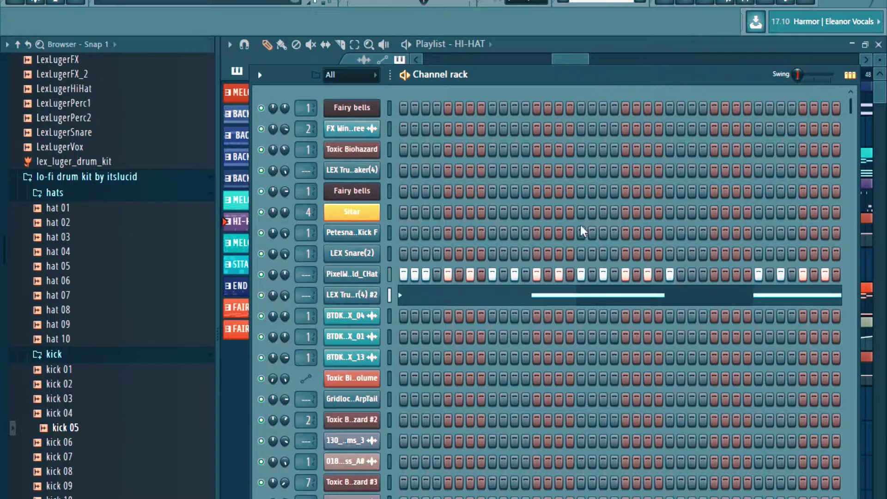
- Look through the channel rack for the channels used in the HI-HAT pattern, and return to the playlist arrangement
scroll(579, 231, "down", 10)
scroll(578, 230, "down", 3)
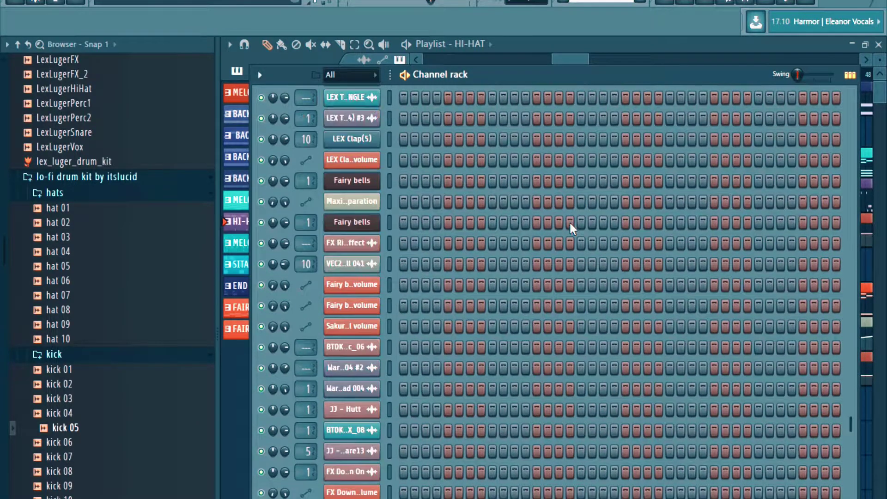
scroll(572, 225, "up", 10)
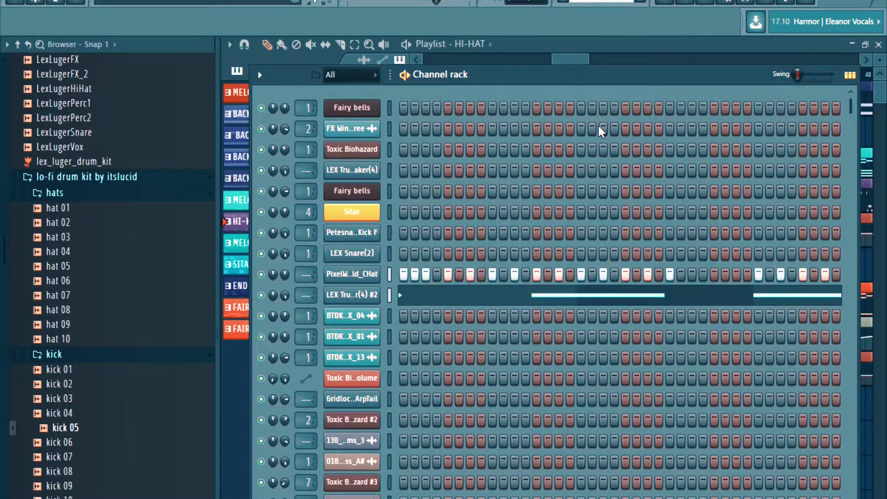
left_click(437, 47)
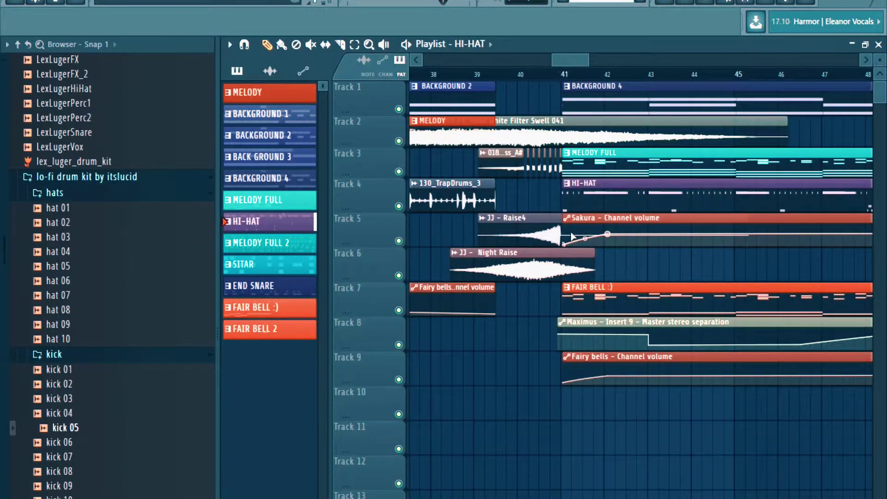
scroll(573, 237, "down", 8)
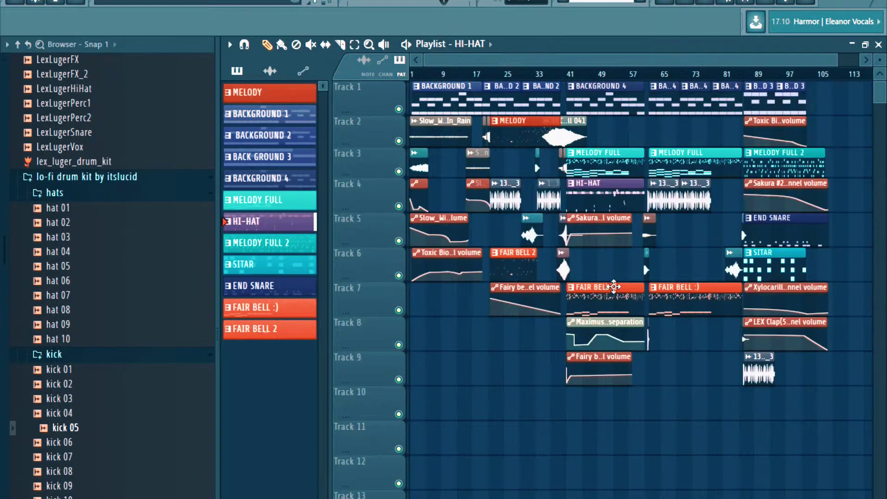
scroll(746, 252, "up", 3)
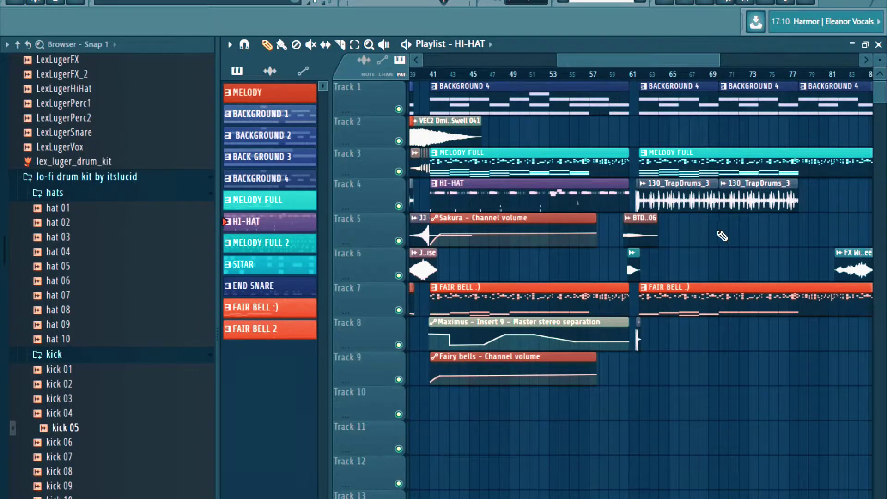
- Play the END SNARE pattern's LEX Trunk Shaker(4) #2 notes in the piano roll, check its channels in the channel rack, and return to the playlist
scroll(718, 248, "down", 4)
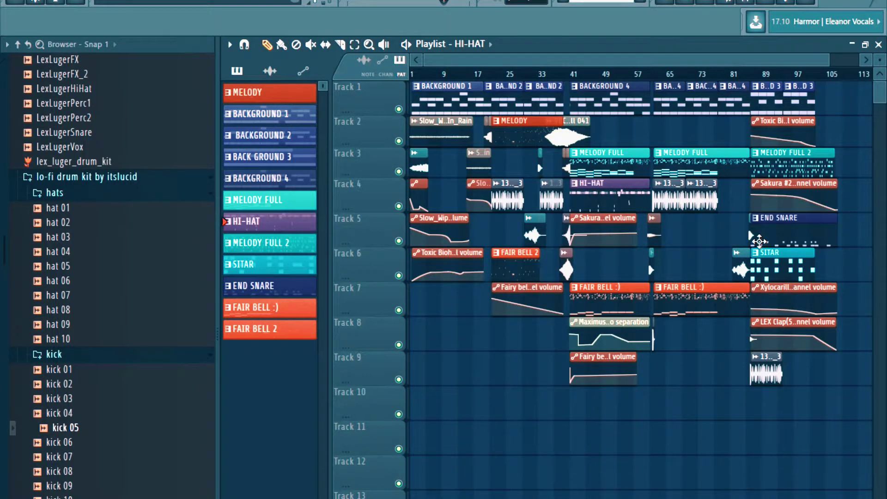
scroll(748, 241, "up", 4)
double_click(771, 234)
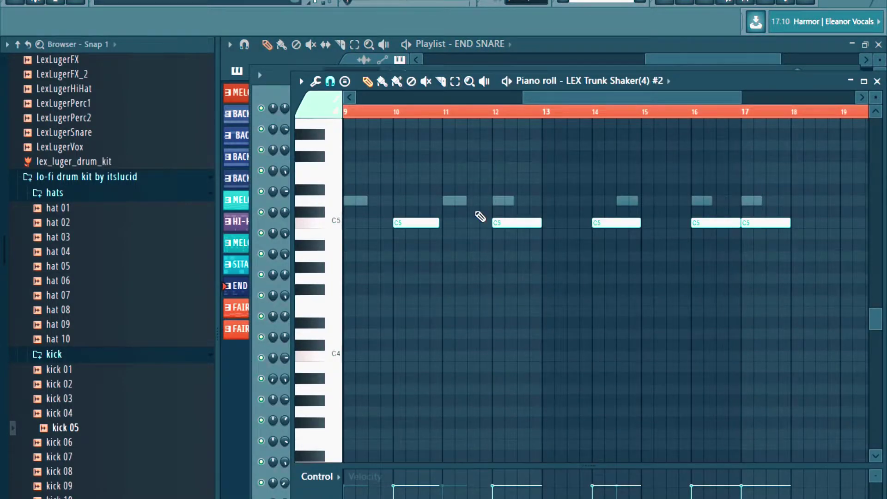
scroll(464, 179, "down", 4)
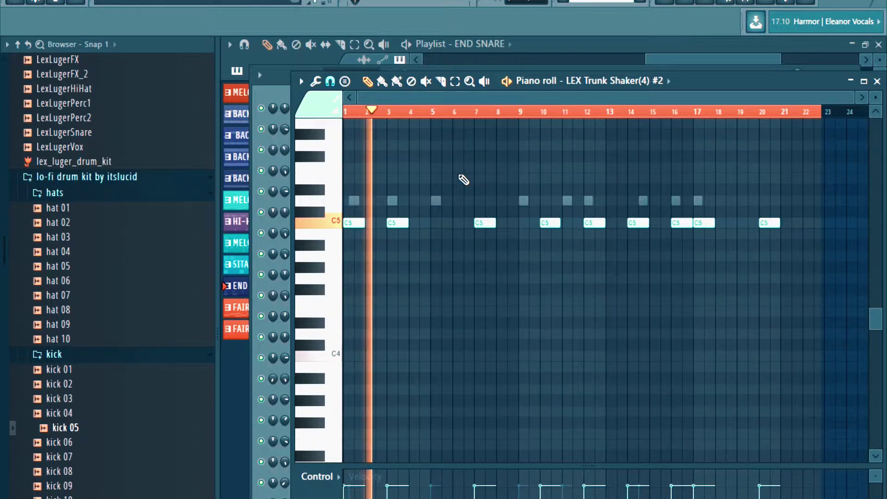
key("F6")
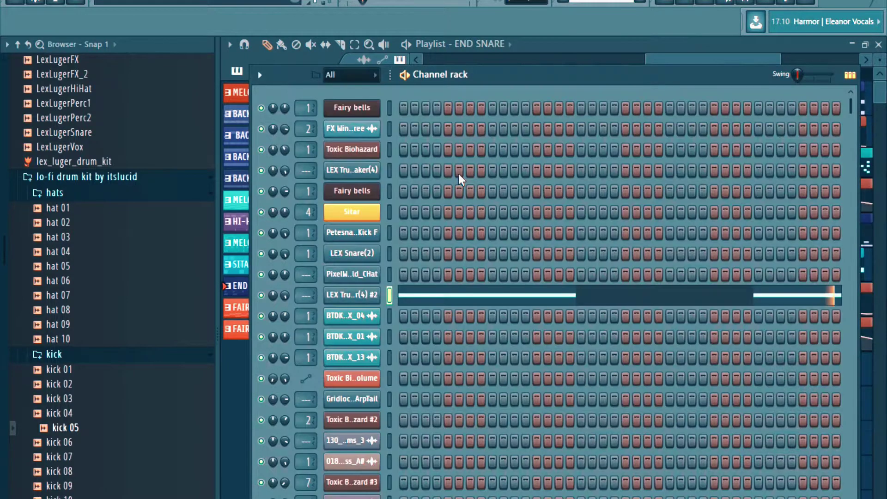
key("F6")
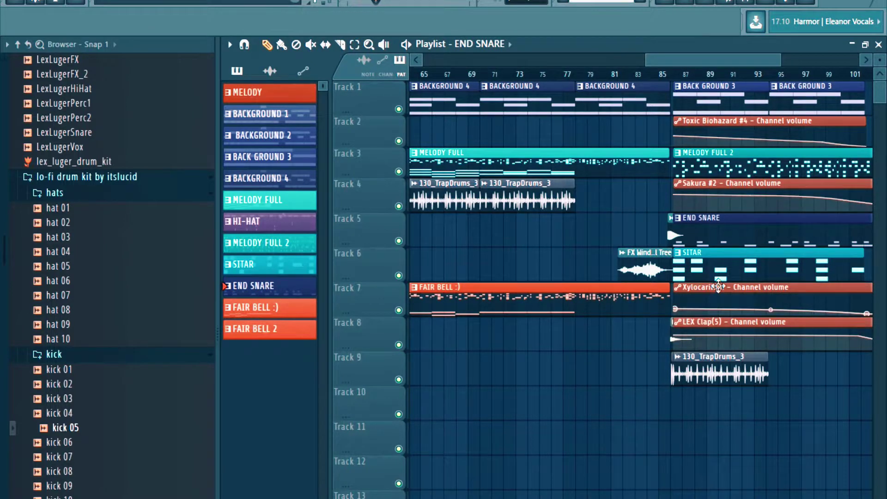
- Open the SITAR pattern's notes in the piano roll, play them, and return to the playlist
left_click(714, 273)
key("F7")
key("space")
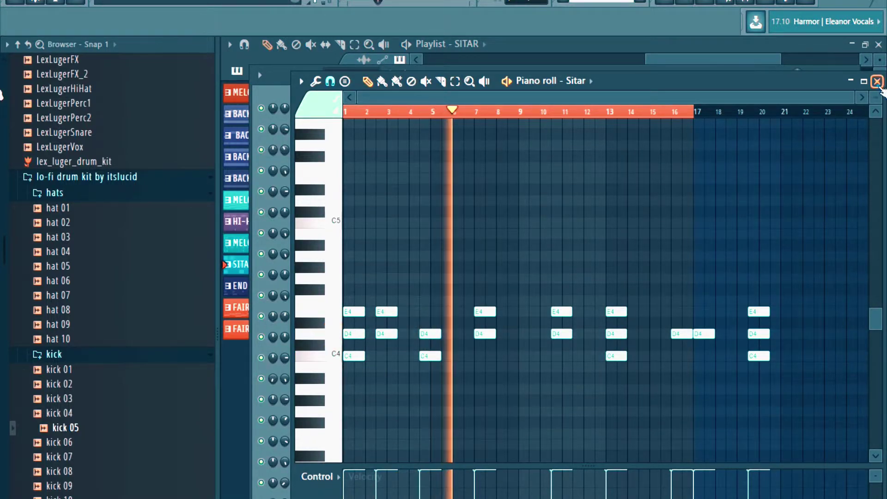
left_click(877, 81)
key("F6")
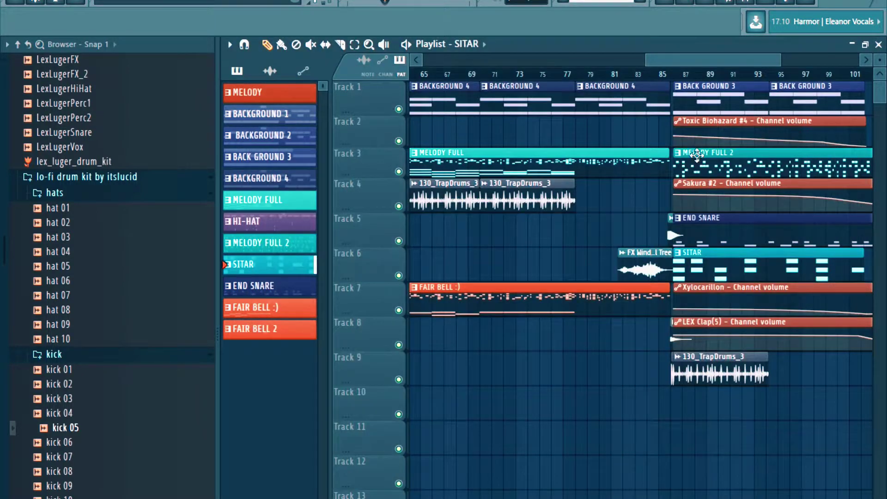
- Select the Xylocarillon volume automation and the MELODY FULL 2, BACK GROUND 3, BACKGROUND 4 and HI-HAT patterns in turn in the arrangement
scroll(707, 212, "down", 3)
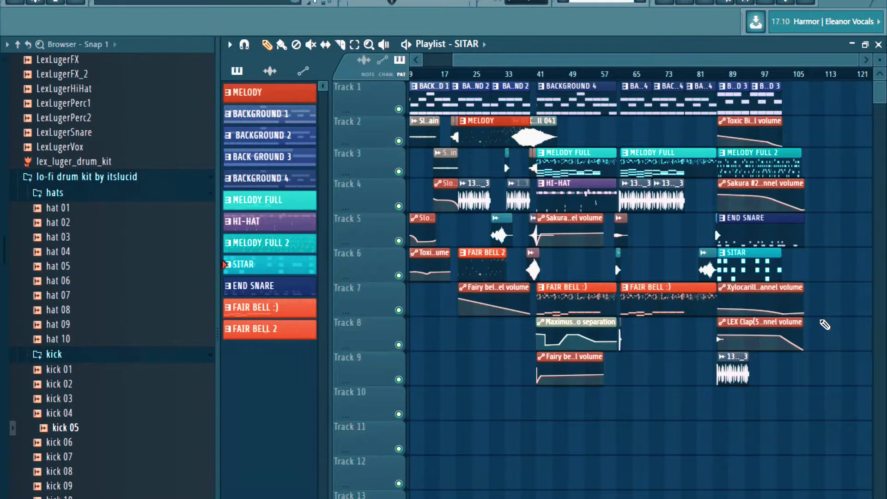
left_click(780, 285)
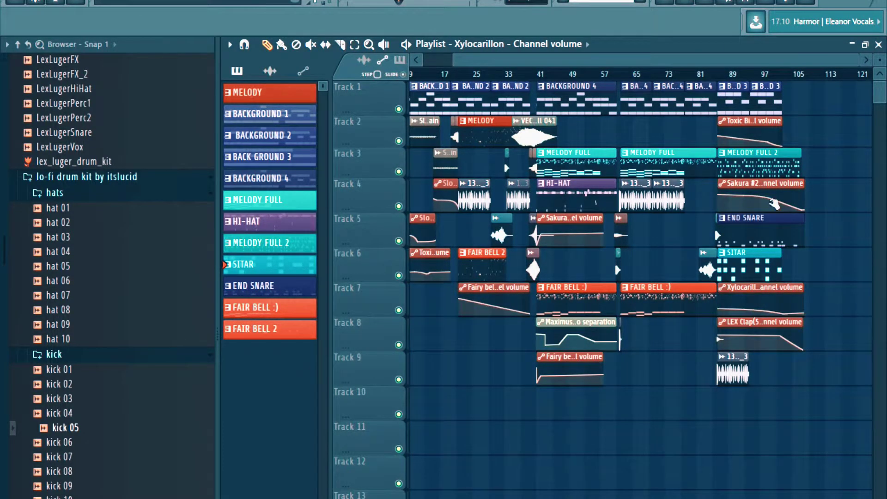
left_click(755, 153)
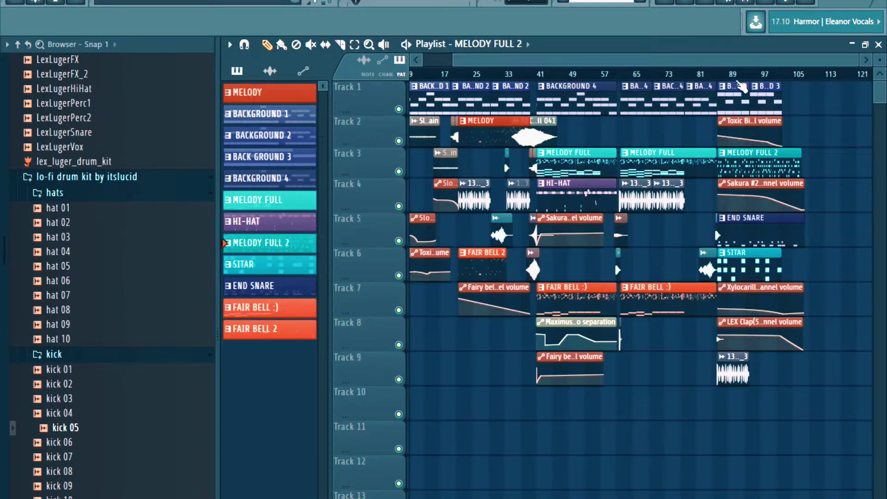
left_click(734, 86)
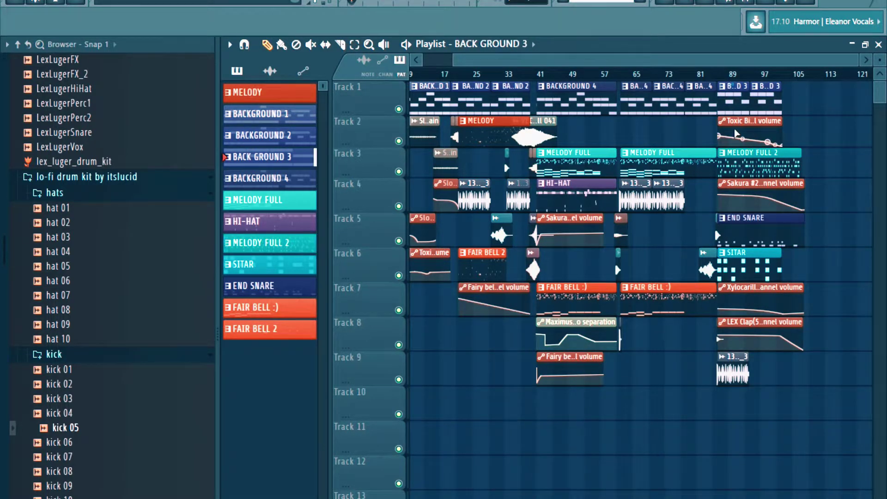
left_click(706, 109)
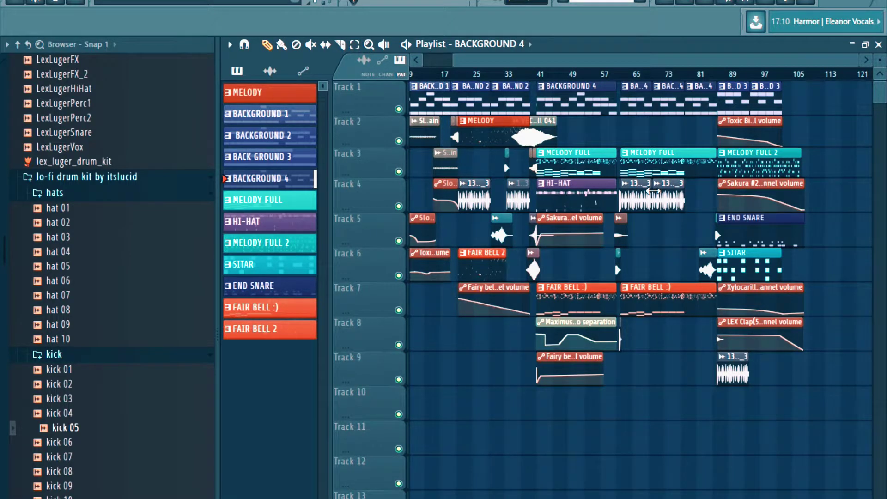
left_click(653, 190)
left_click(583, 191)
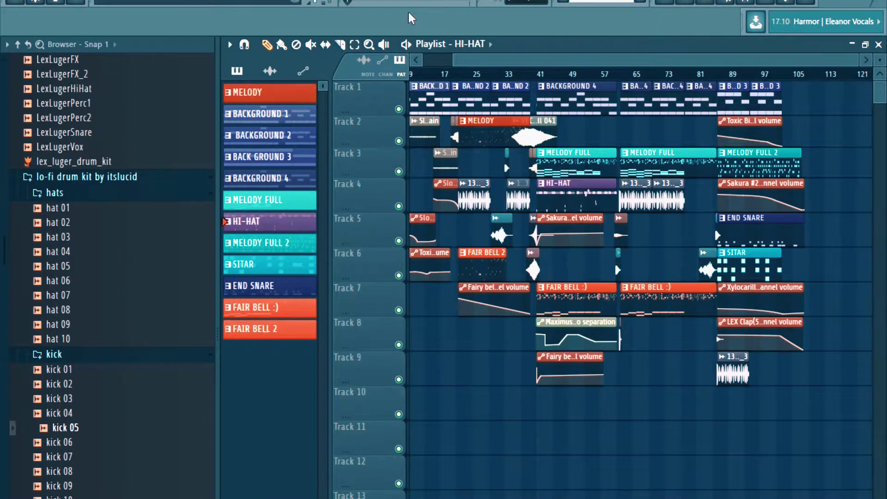
- Play the song from the start and follow the BACKGROUND 1 intro up to the transition at bar 21
scroll(418, 104, "left", 2)
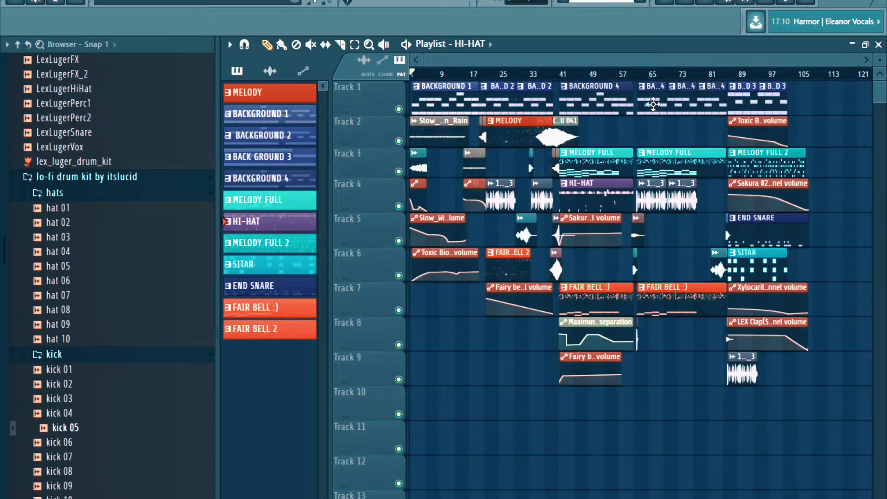
scroll(390, 109, "up", 5)
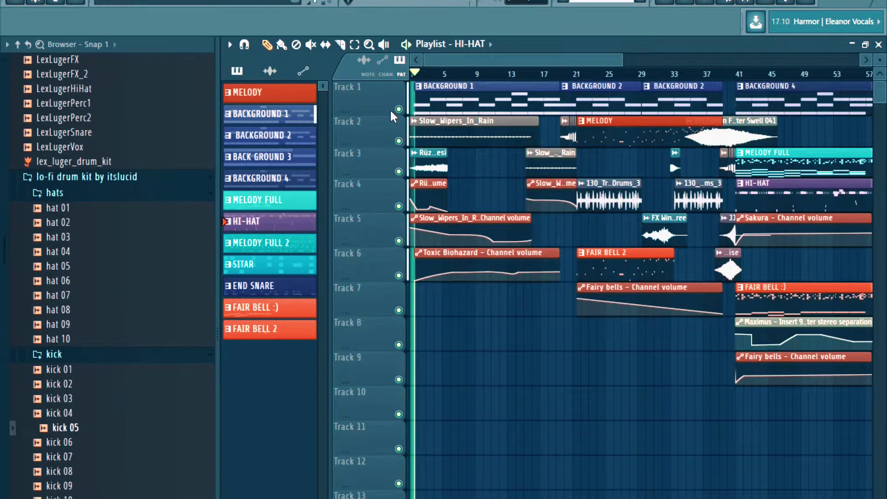
scroll(390, 109, "up", 1)
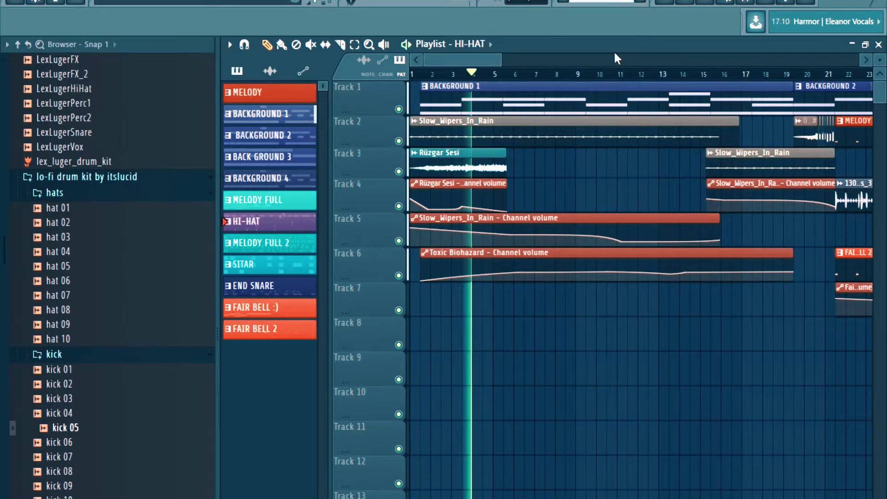
scroll(614, 53, "down", 1)
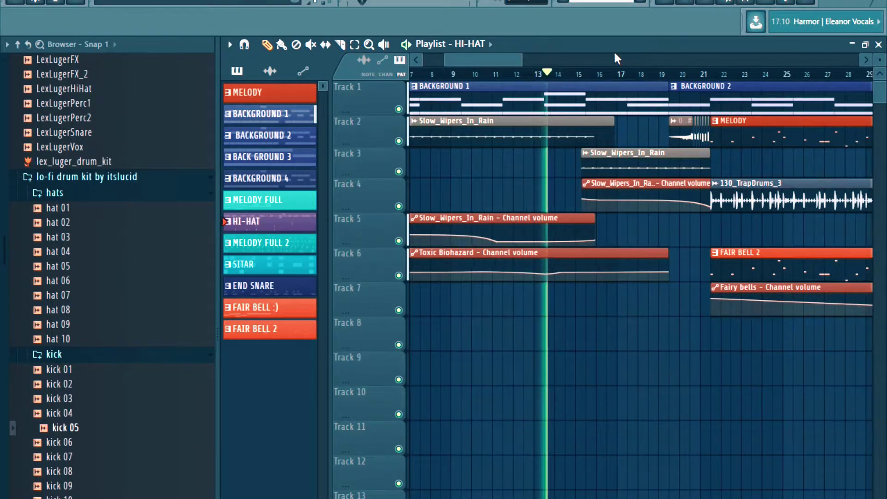
scroll(423, 197, "down", 3)
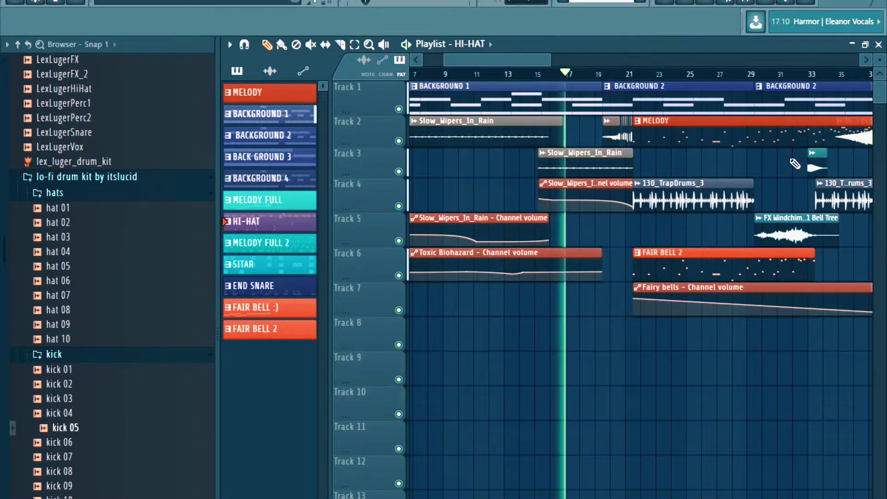
scroll(613, 172, "up", 1)
scroll(612, 172, "up", 4)
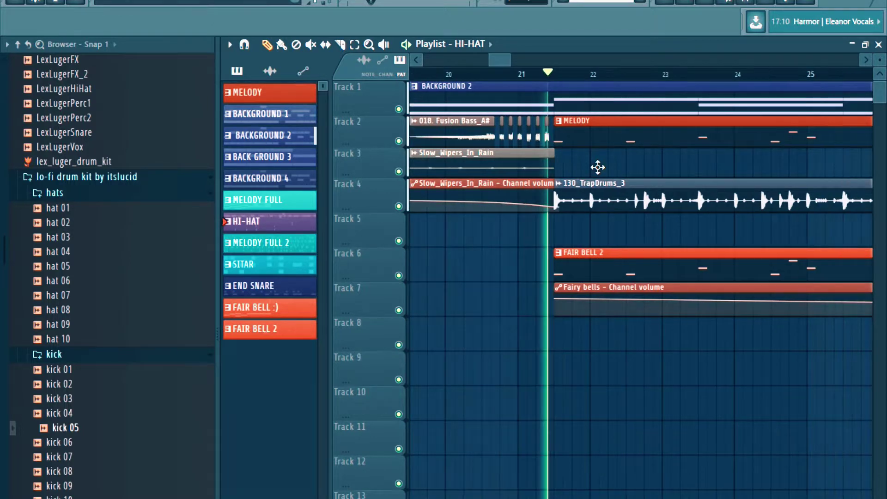
- Follow the playback through the MELODY and FAIR BELL 2 section from bar 21 towards the JJ - Night Raise build-up
scroll(598, 167, "down", 4)
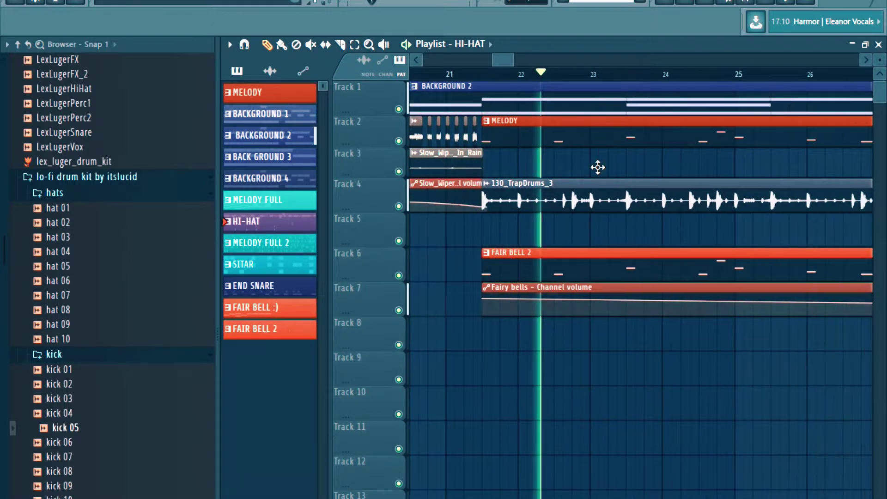
scroll(591, 172, "down", 2)
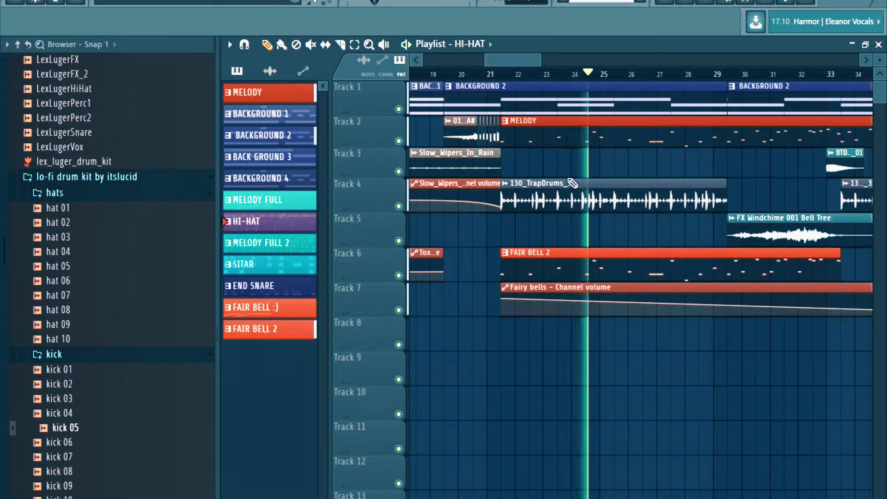
scroll(674, 339, "right", 4)
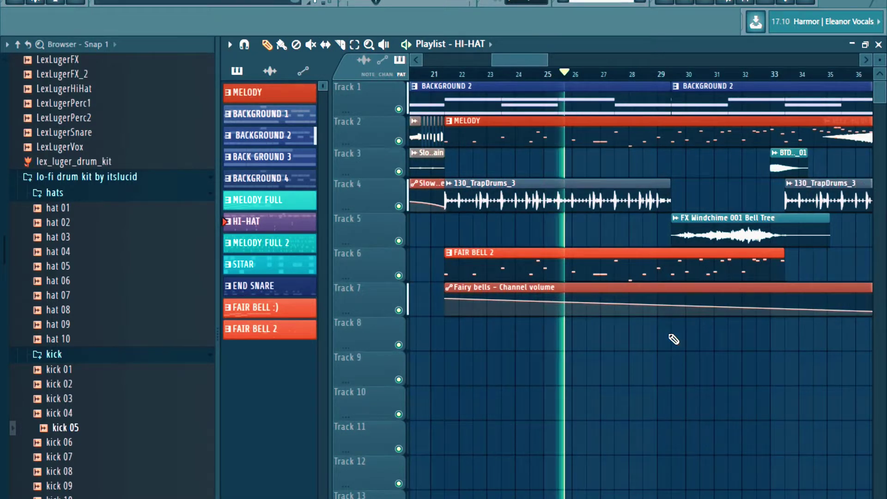
scroll(674, 340, "right", 2)
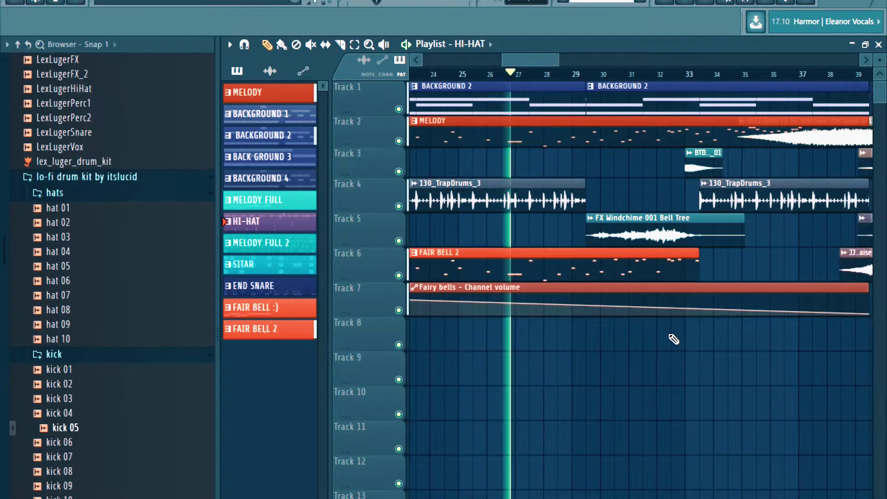
scroll(674, 339, "right", 1)
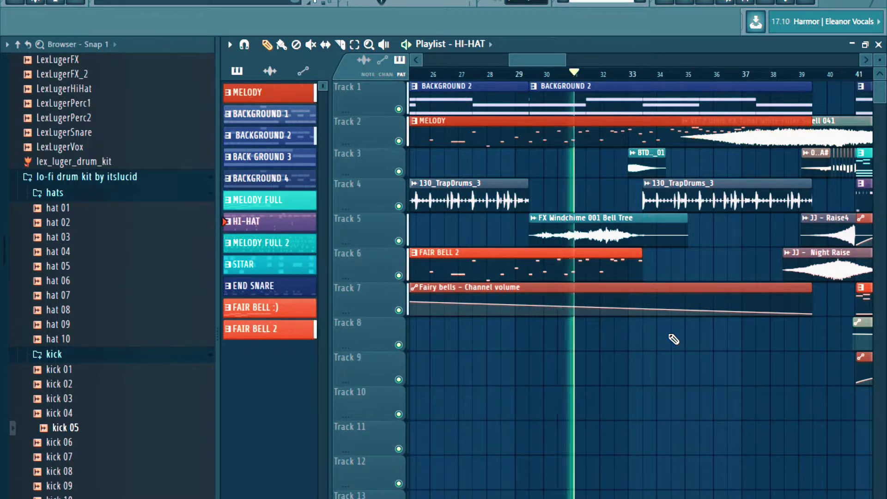
scroll(674, 340, "right", 1)
scroll(674, 340, "right", 4)
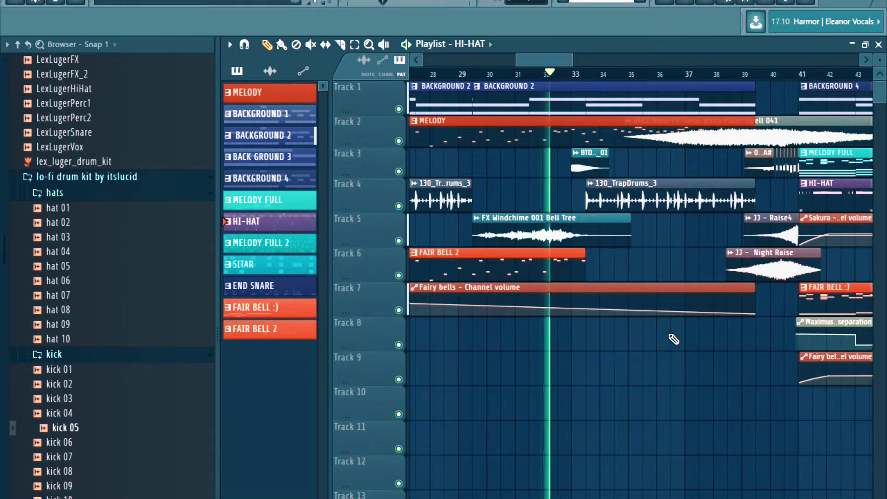
- Follow the playback through the HI-HAT and MELODY FULL sections into the closing MELODY FULL 2, END SNARE and SITAR section
scroll(674, 339, "right", 3)
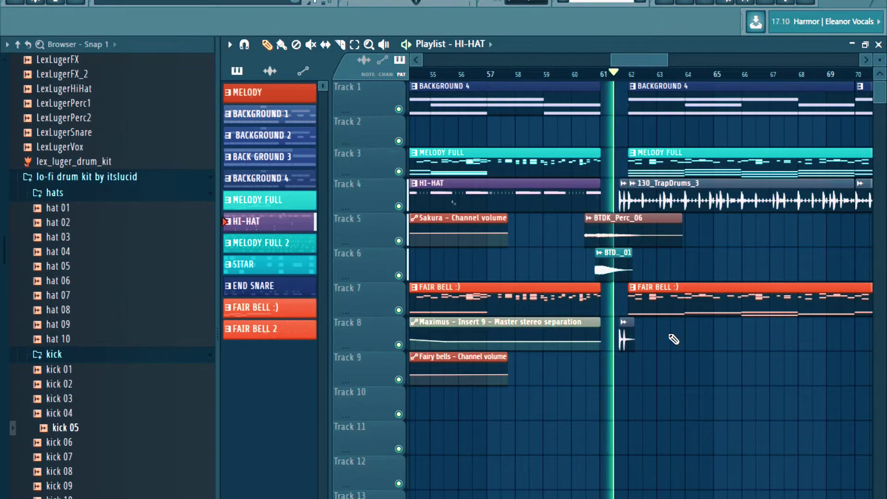
scroll(673, 339, "right", 5)
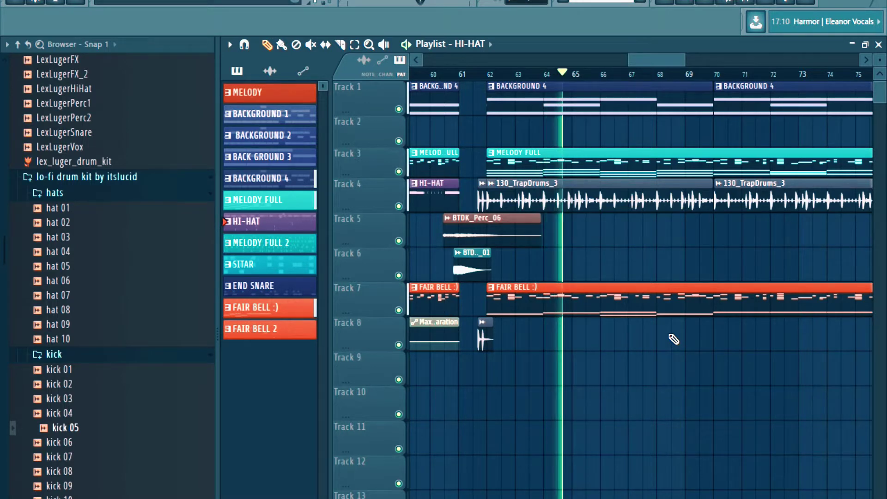
scroll(674, 339, "right", 3)
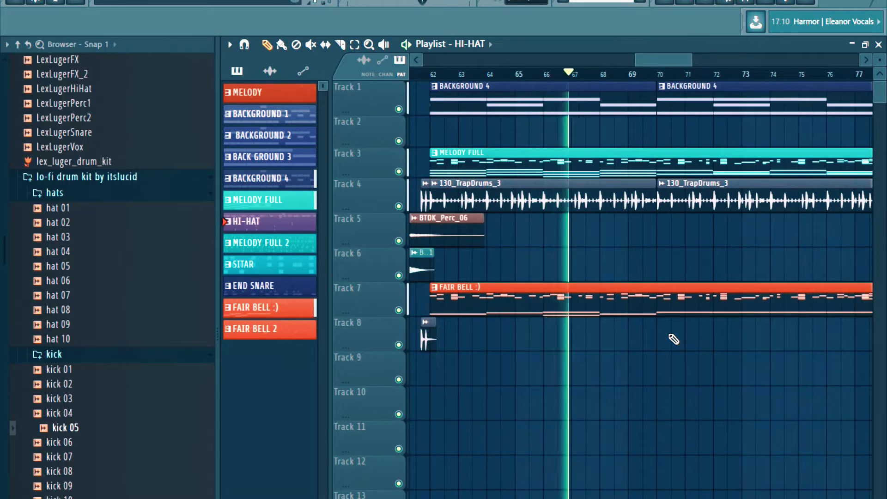
scroll(674, 339, "right", 3)
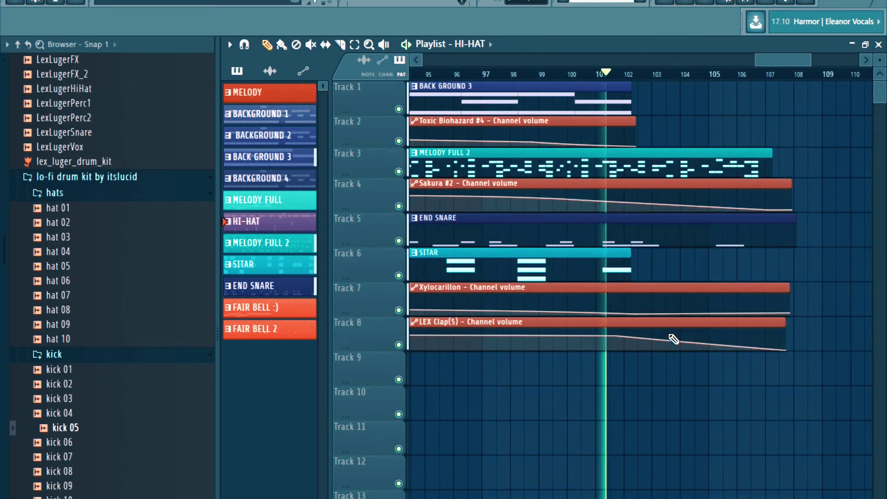
- Show the whole arrangement from bar 1 while the ending of the song plays
scroll(458, 375, "down", 2)
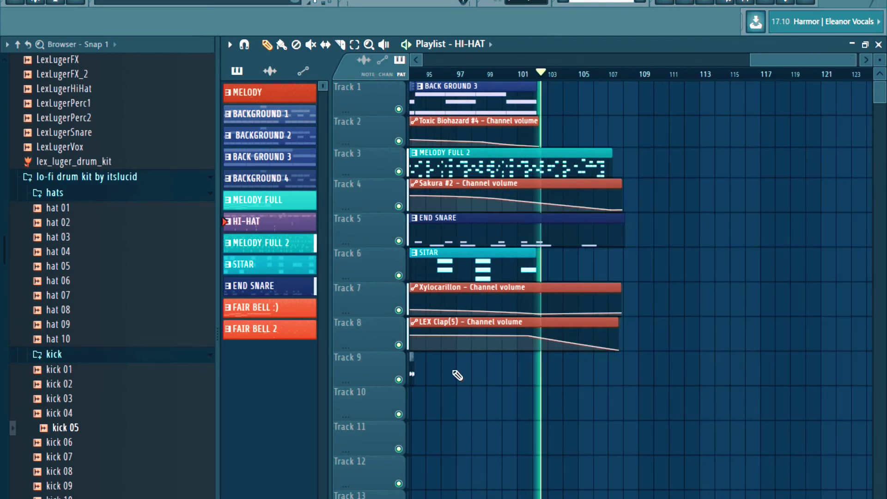
scroll(834, 347, "down", 3)
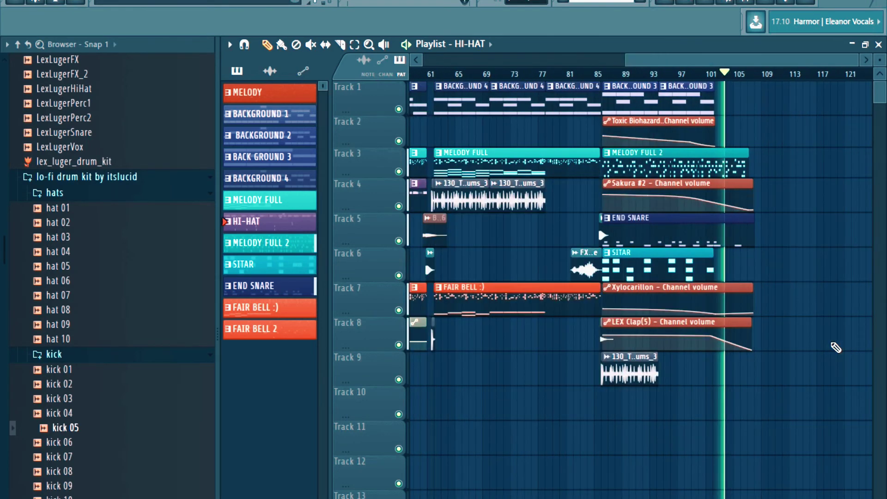
scroll(836, 347, "down", 3)
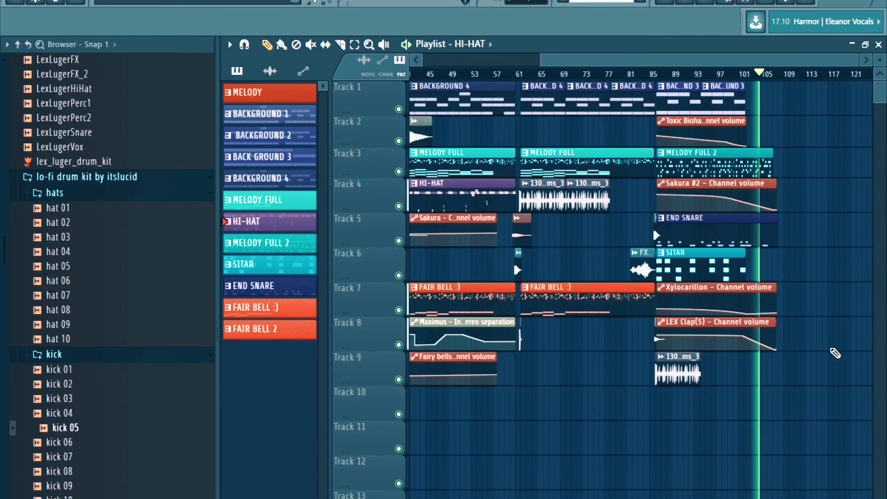
scroll(835, 353, "down", 2)
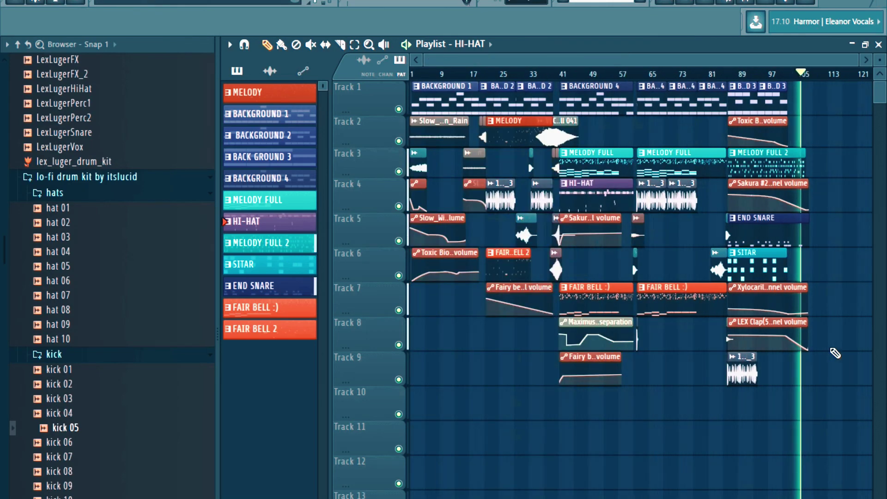